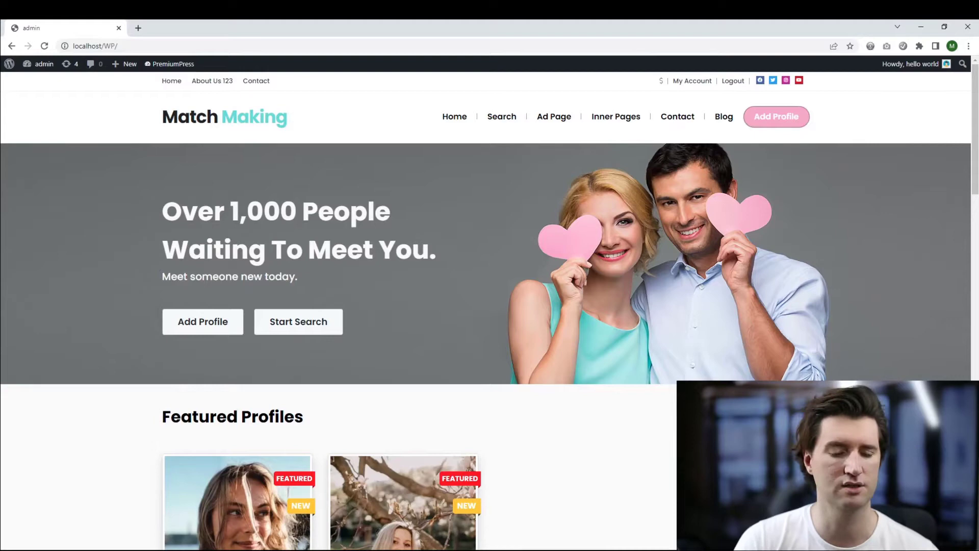
View the first featured profile's page from the Featured Profiles section of the home page.
scroll(489, 306, "down", 4)
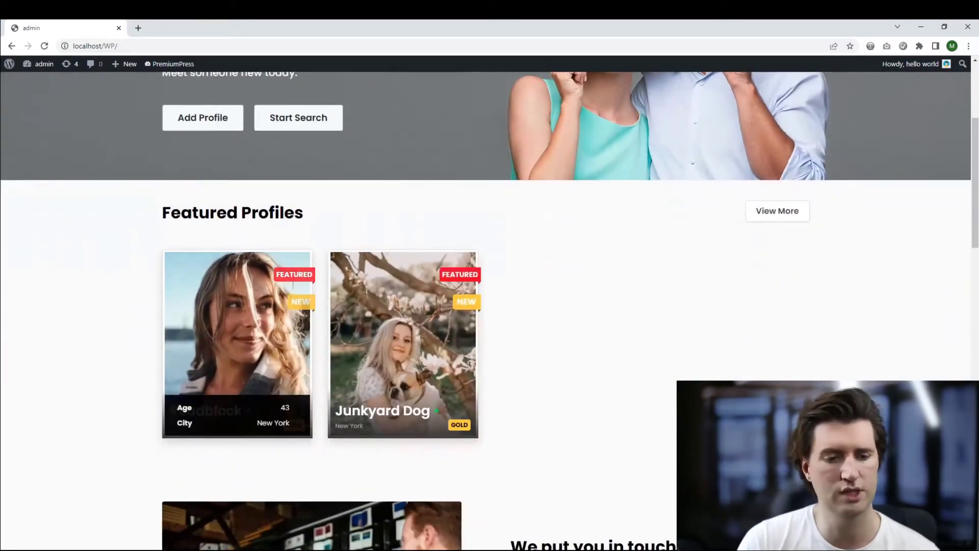
left_click(237, 332)
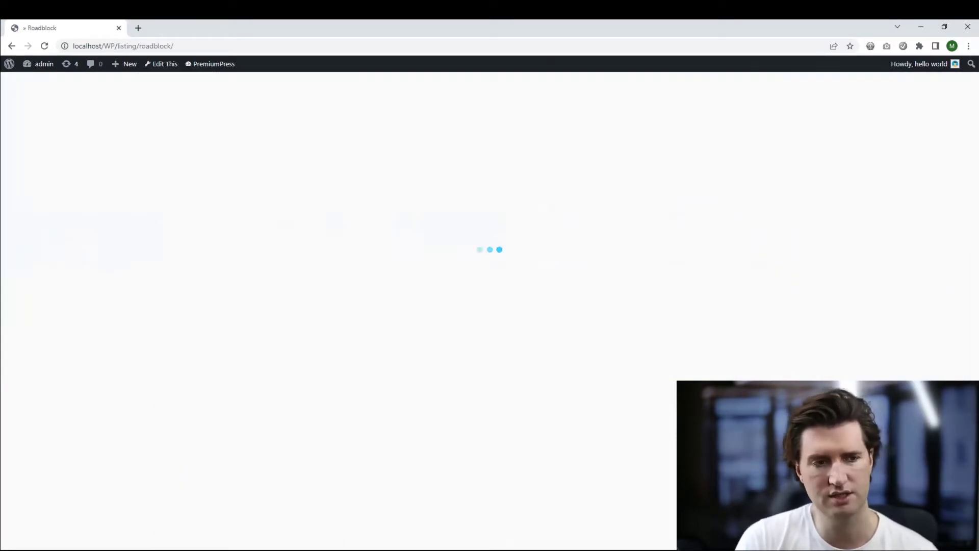
scroll(490, 306, "down", 2)
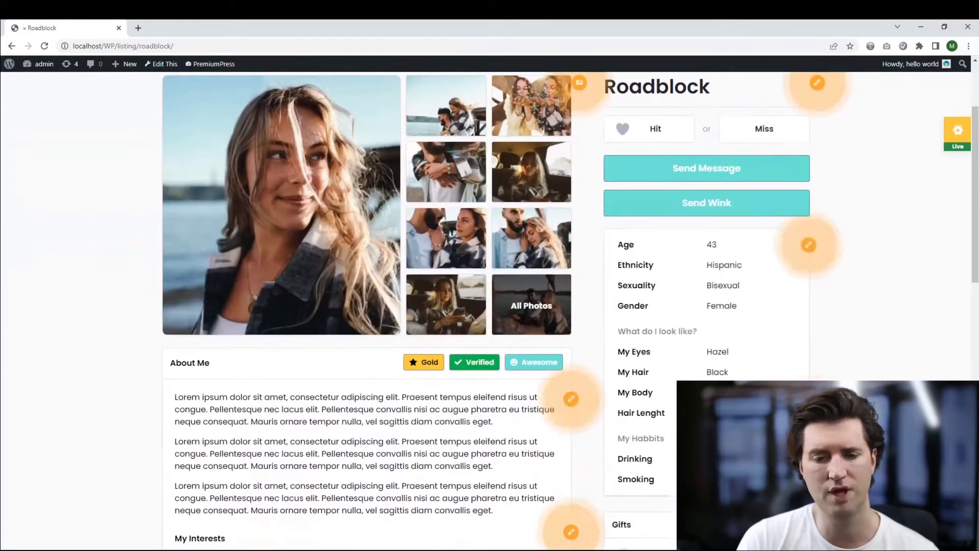
scroll(490, 306, "up", 2)
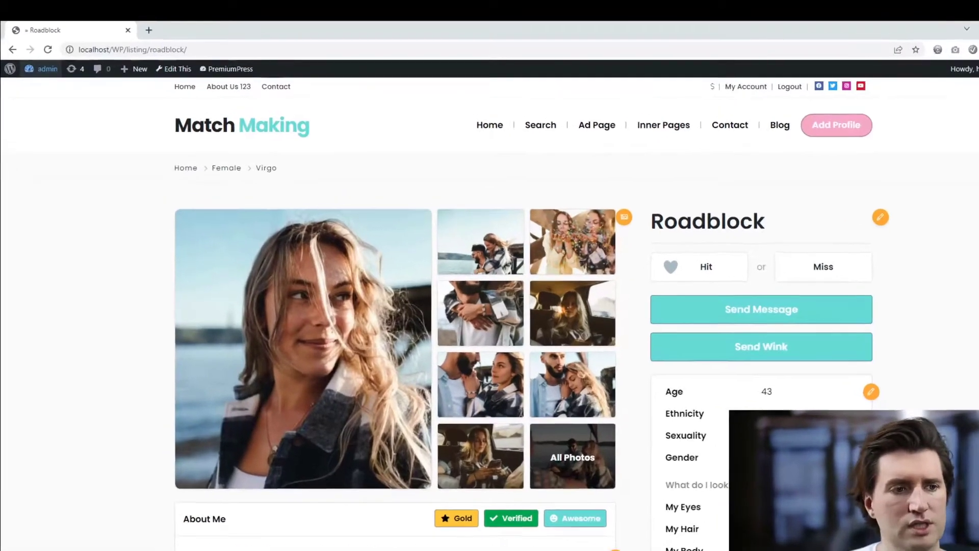
Go to the site's admin dashboard and open the Site Manager from the PremiumPress overview.
mouse_move(43, 64)
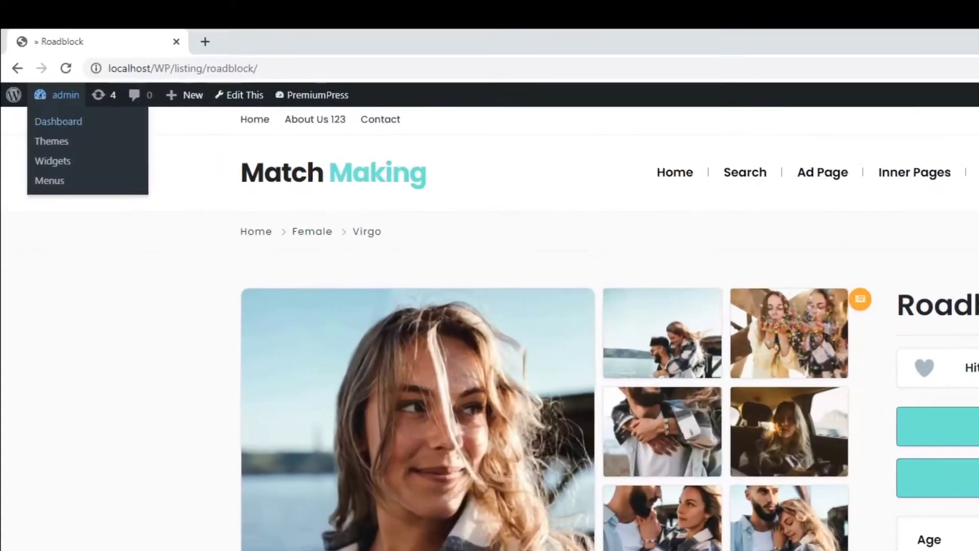
left_click(39, 81)
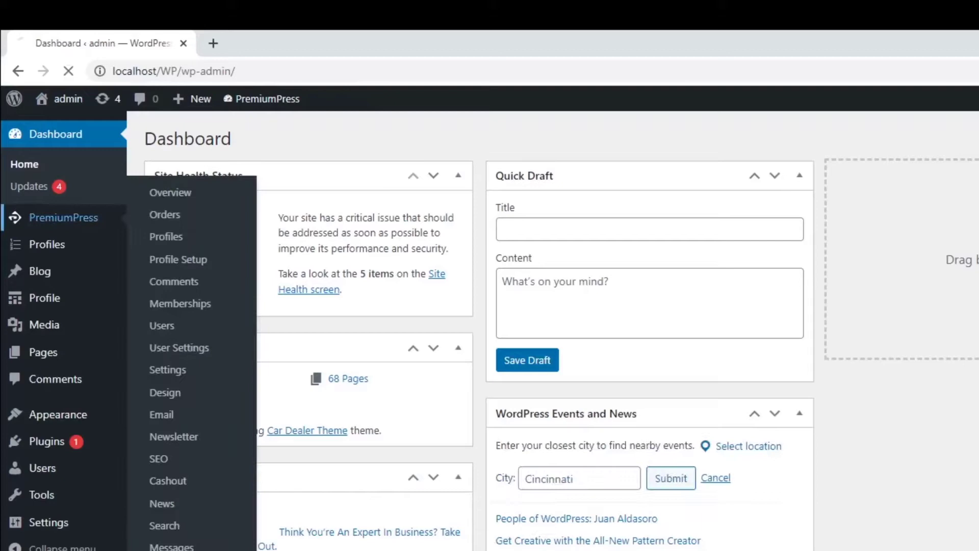
left_click(56, 216)
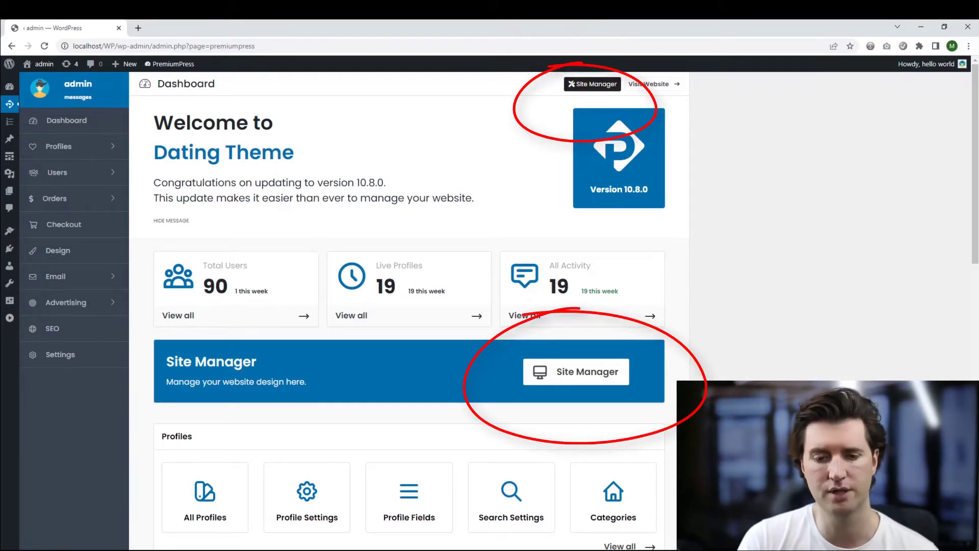
scroll(408, 306, "down", 1)
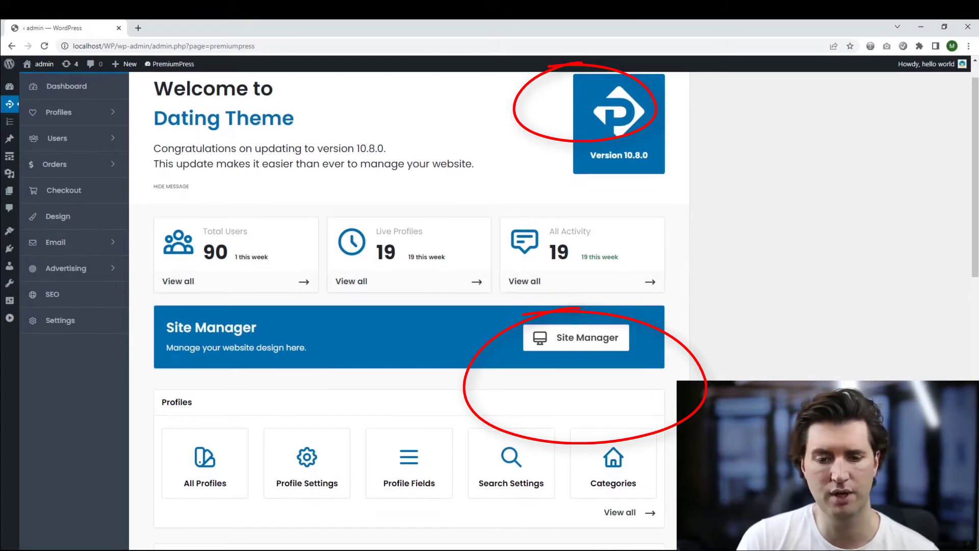
scroll(408, 306, "up", 1)
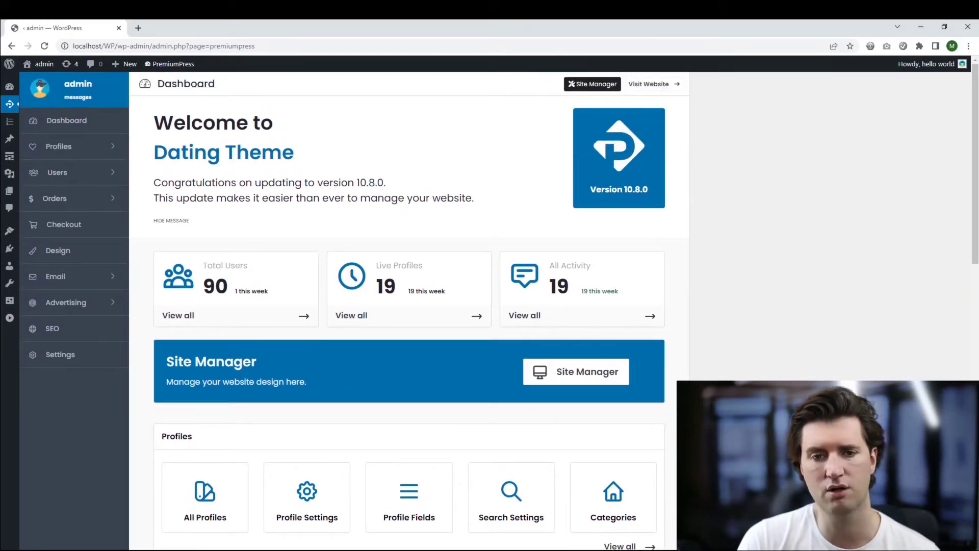
left_click(593, 84)
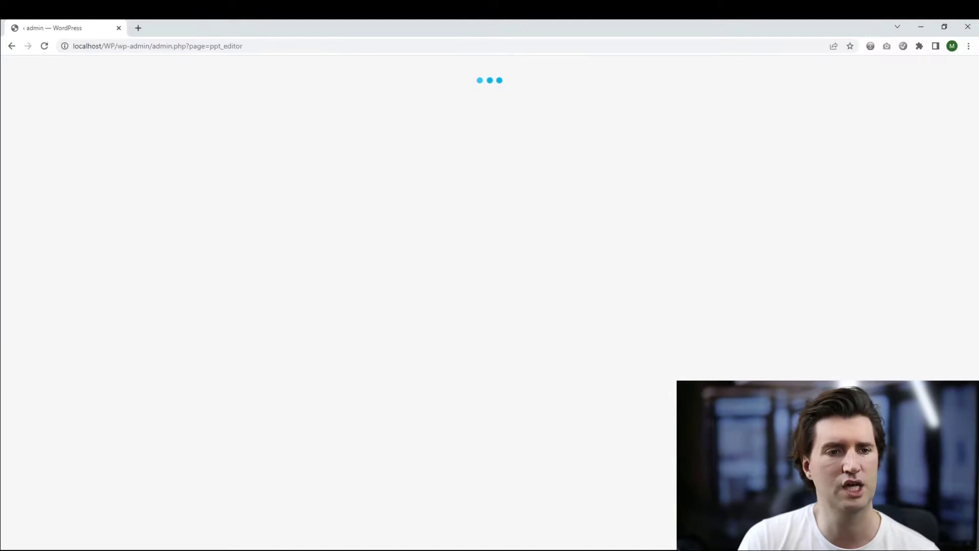
Look through the website pages in the Site Manager and the view and edit options each one offers.
scroll(397, 306, "down", 2)
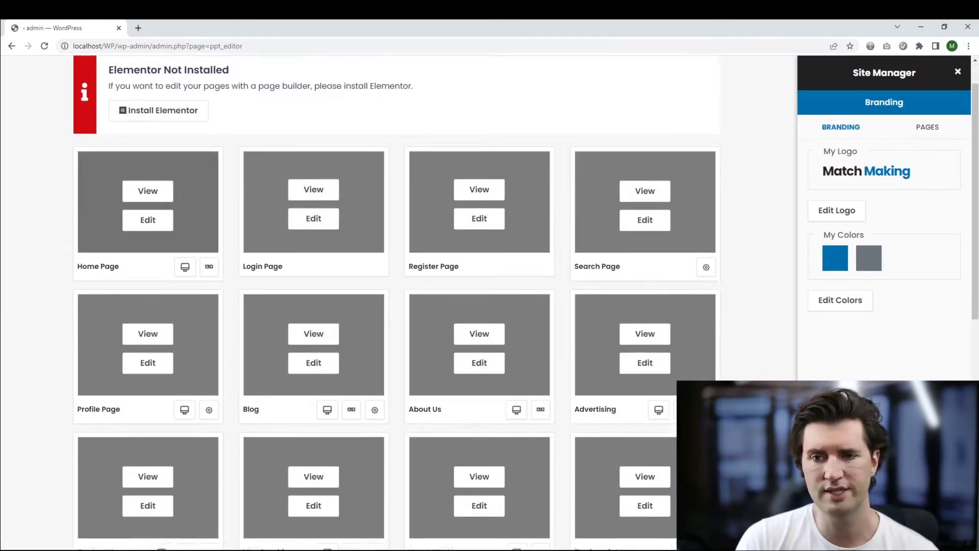
scroll(396, 306, "up", 2)
scroll(397, 306, "down", 1)
scroll(398, 306, "down", 2)
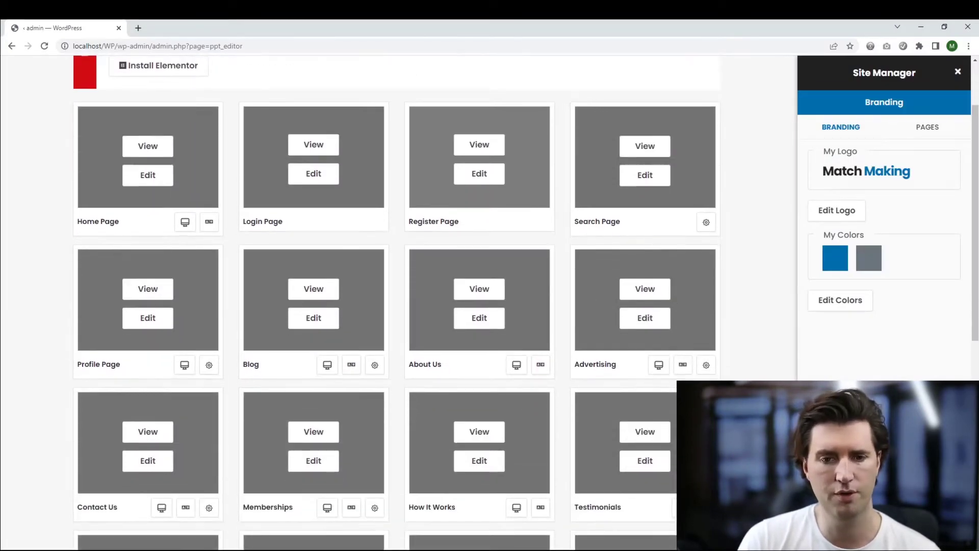
scroll(398, 306, "down", 1)
scroll(398, 306, "up", 1)
scroll(398, 306, "down", 3)
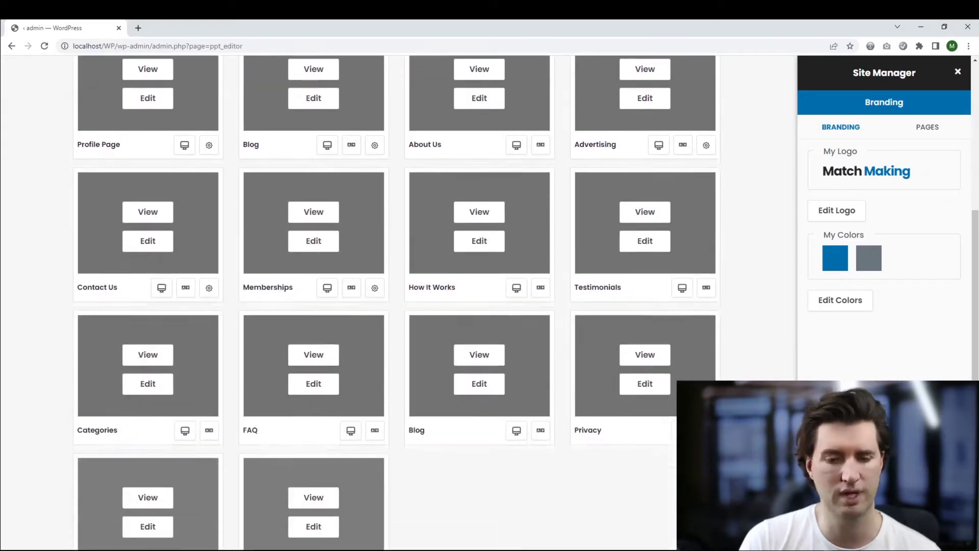
scroll(398, 306, "up", 4)
scroll(398, 306, "up", 1)
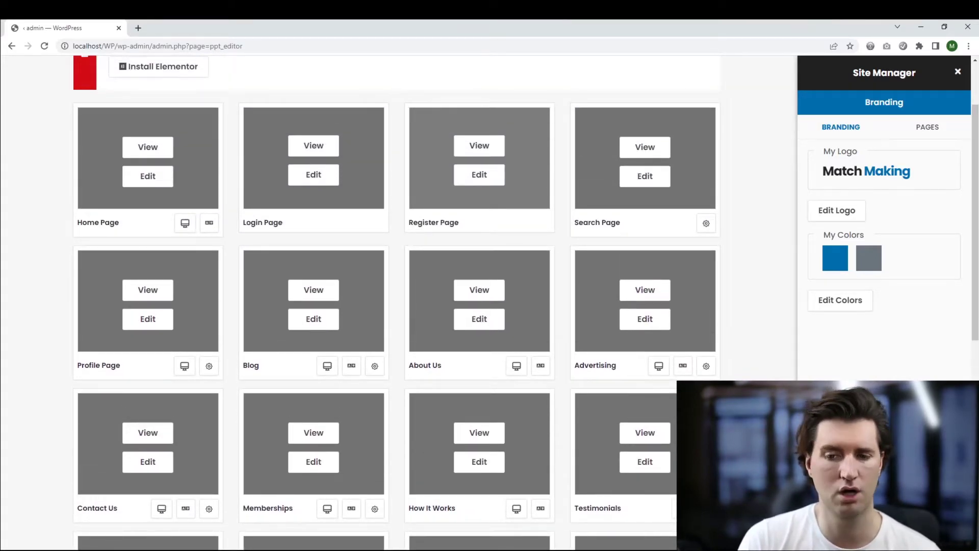
scroll(398, 306, "up", 2)
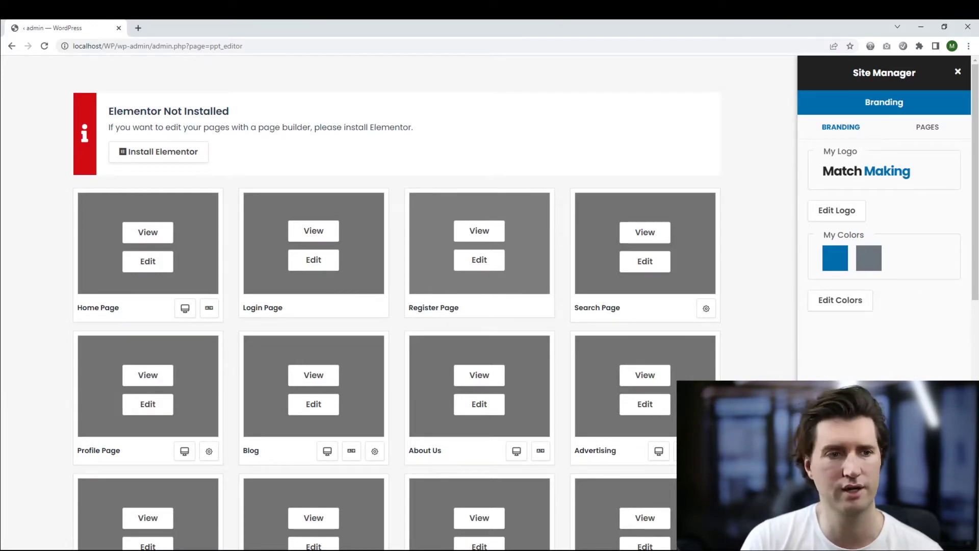
Return to the WordPress admin dashboard by shortening the page address to localhost/WP/wp-admin/.
left_click_drag(118, 46, 243, 46)
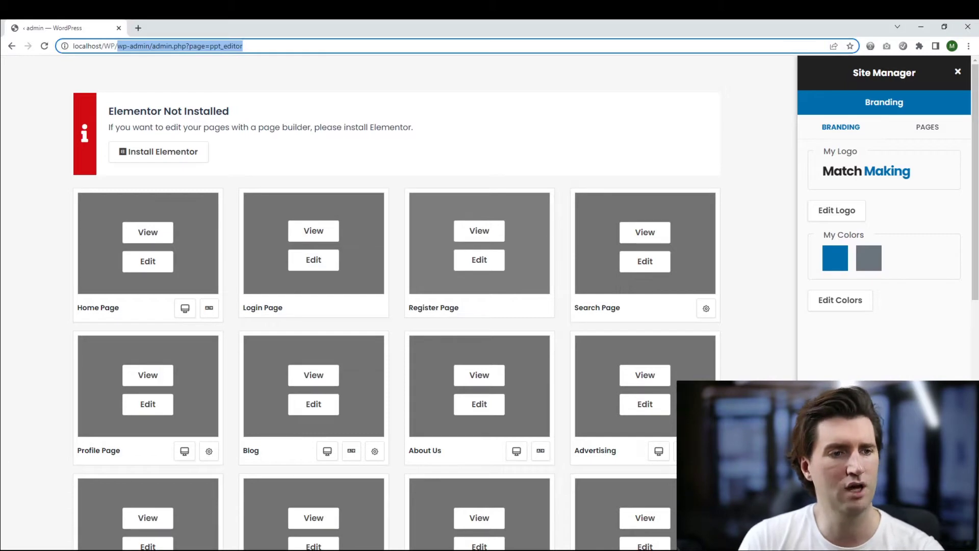
left_click_drag(152, 46, 243, 46)
key("BackSpace")
key("Return")
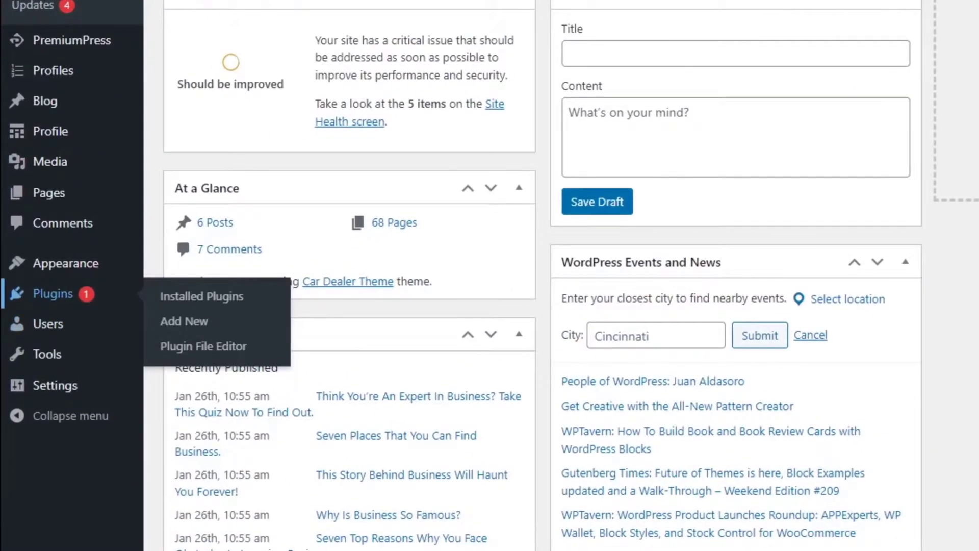
Activate the Elementor plugin among the installed plugins.
left_click(32, 287)
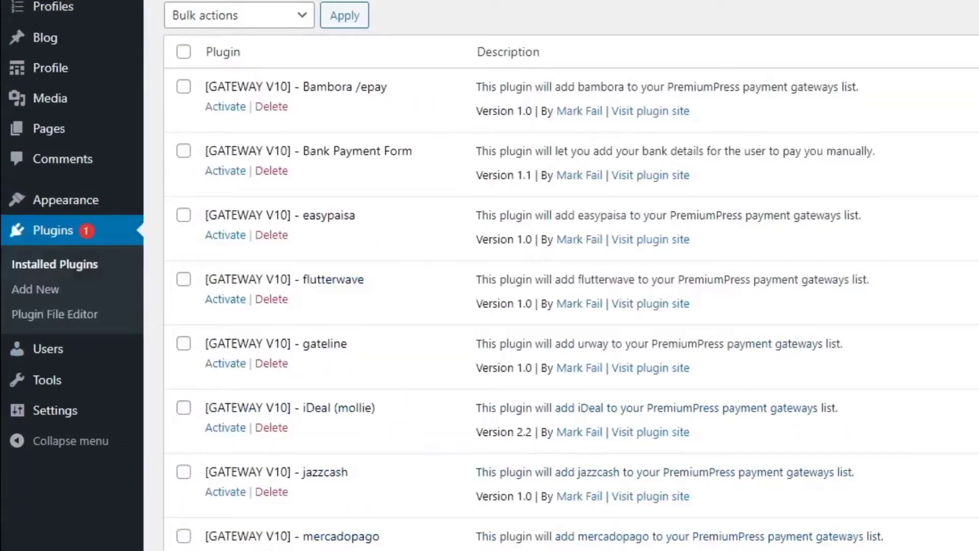
scroll(326, 275, "down", 3)
scroll(575, 275, "down", 8)
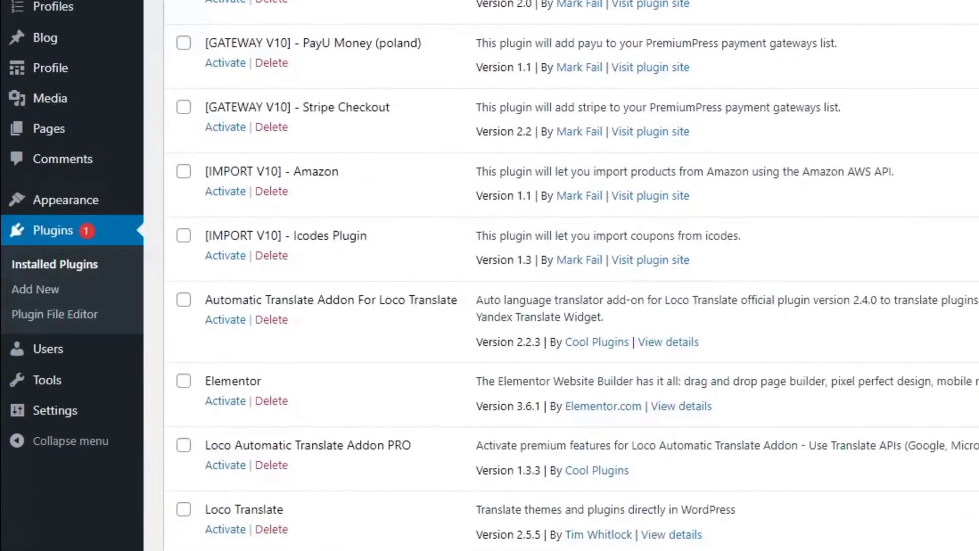
left_click(225, 400)
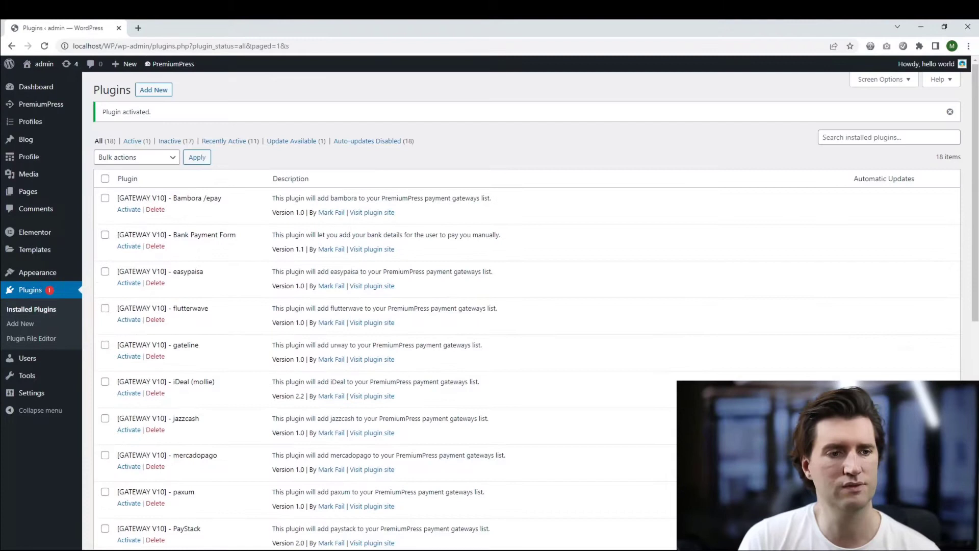
Reopen the Site Manager from the PremiumPress overview.
left_click(41, 104)
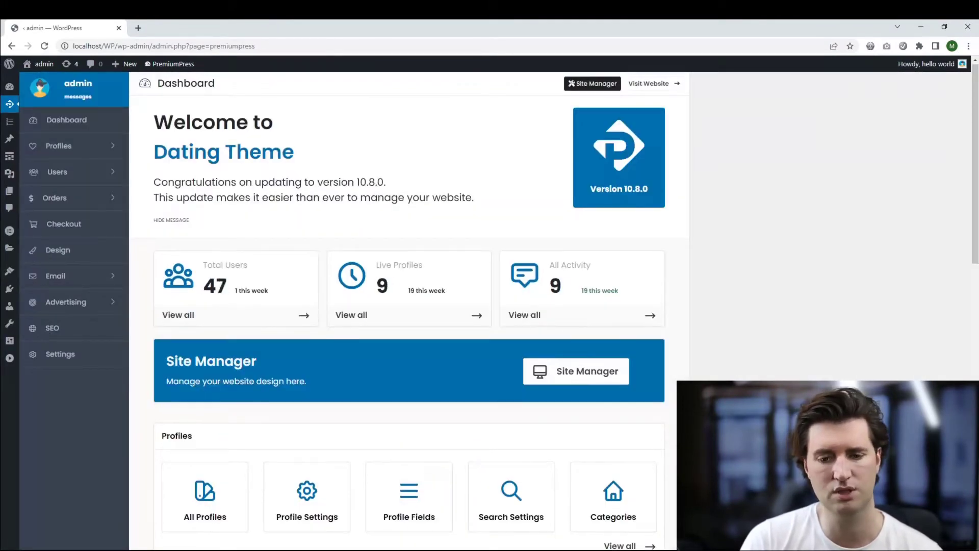
left_click(577, 372)
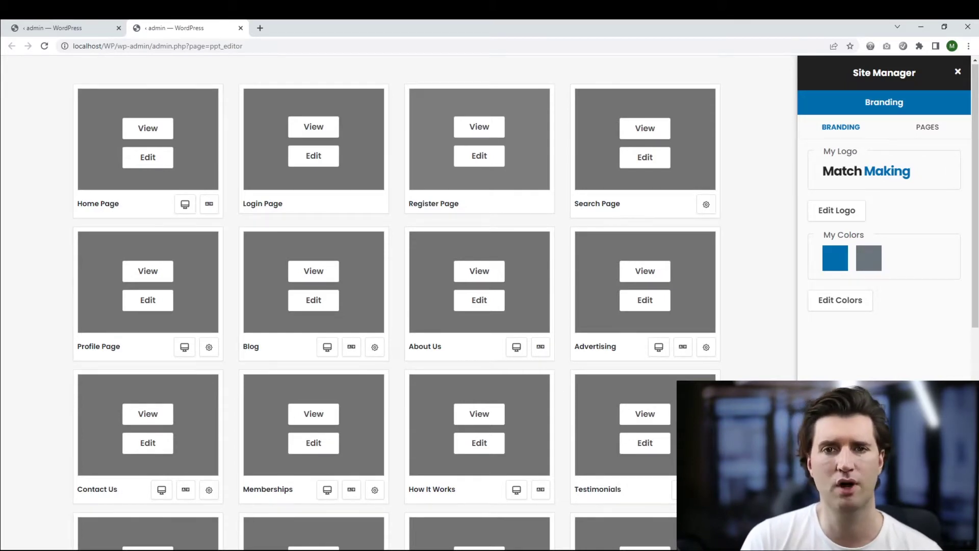
scroll(396, 302, "down", 1)
scroll(397, 301, "up", 1)
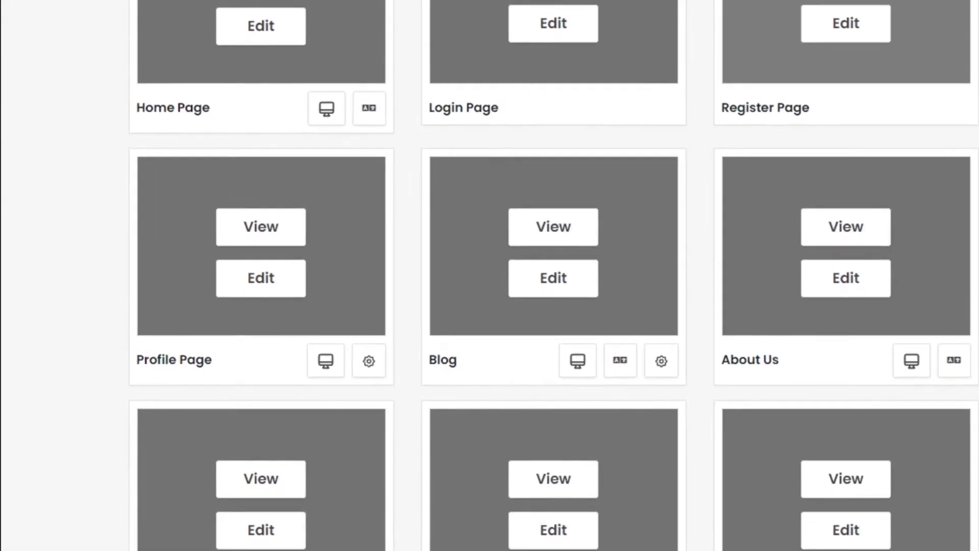
Preview the live Profile Page in its own browser tab and return to the Site Manager.
left_click_drag(213, 360, 168, 360)
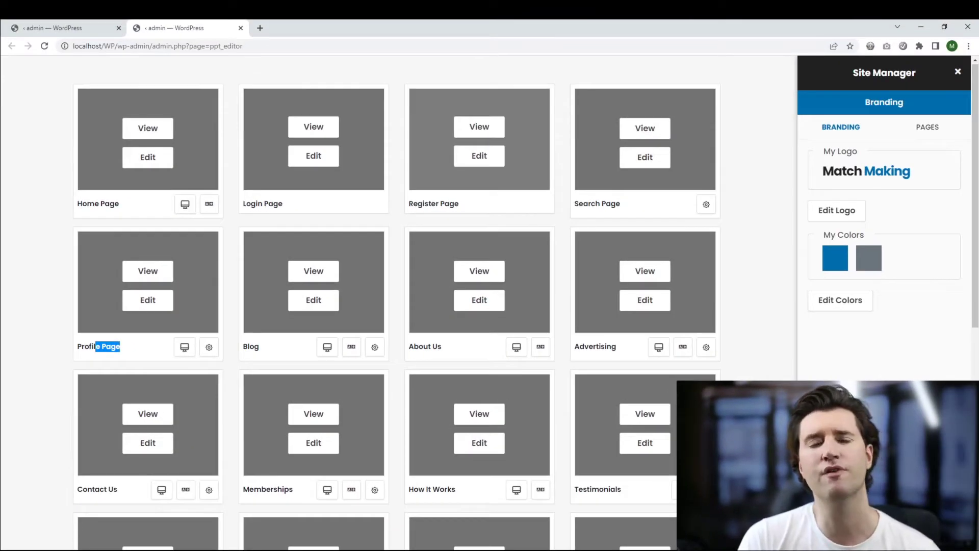
left_click(479, 127)
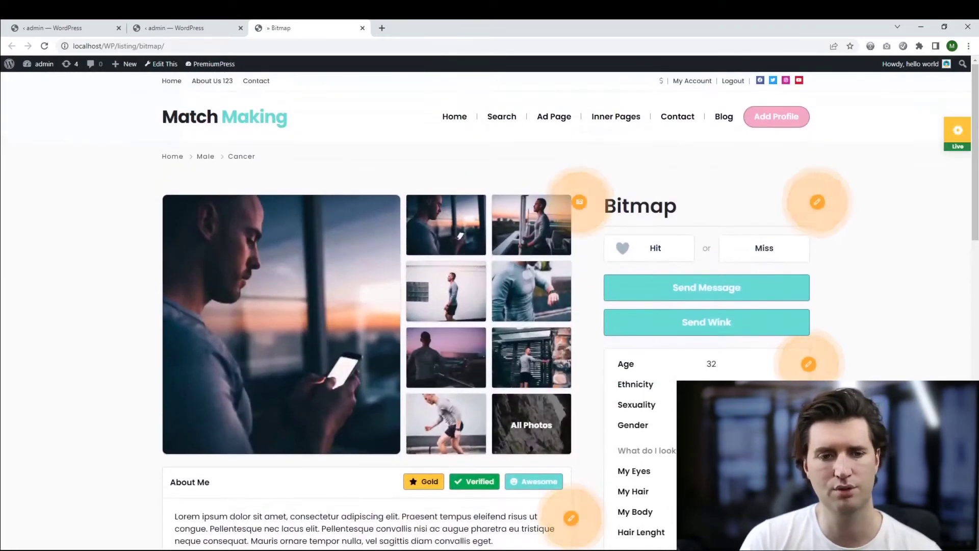
scroll(490, 306, "up", 1)
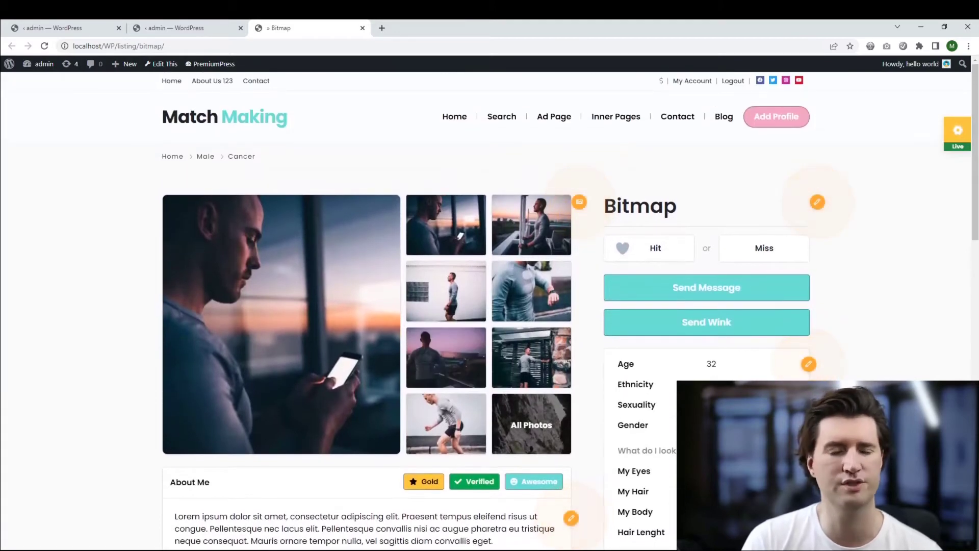
left_click(176, 28)
scroll(396, 306, "down", 1)
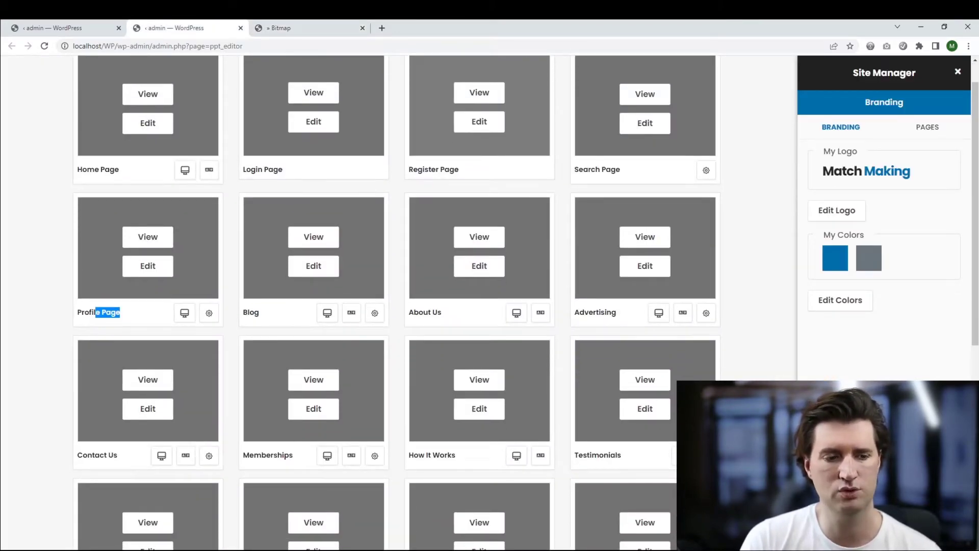
Check the Profile Page's display options, close them, and open the Profile Page for editing in Elementor.
left_click(131, 313)
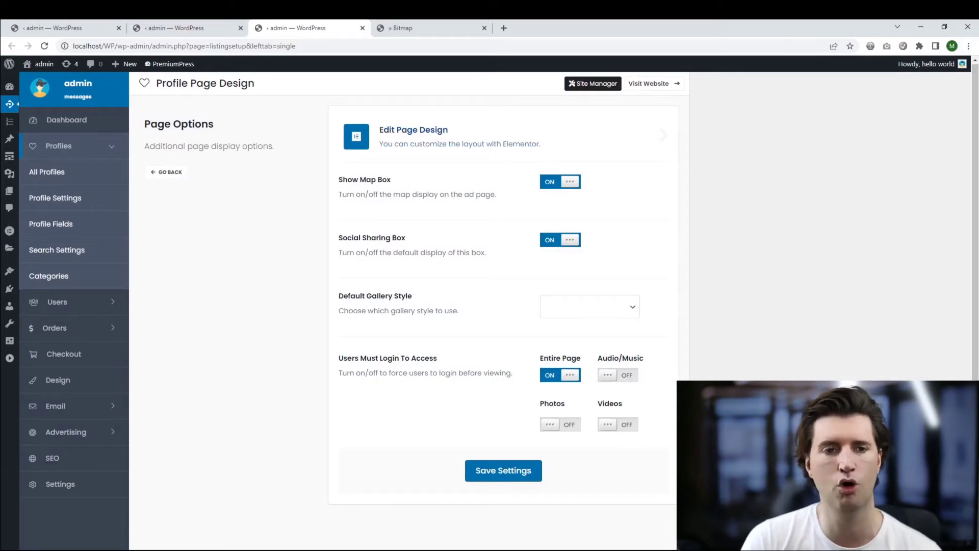
left_click(362, 27)
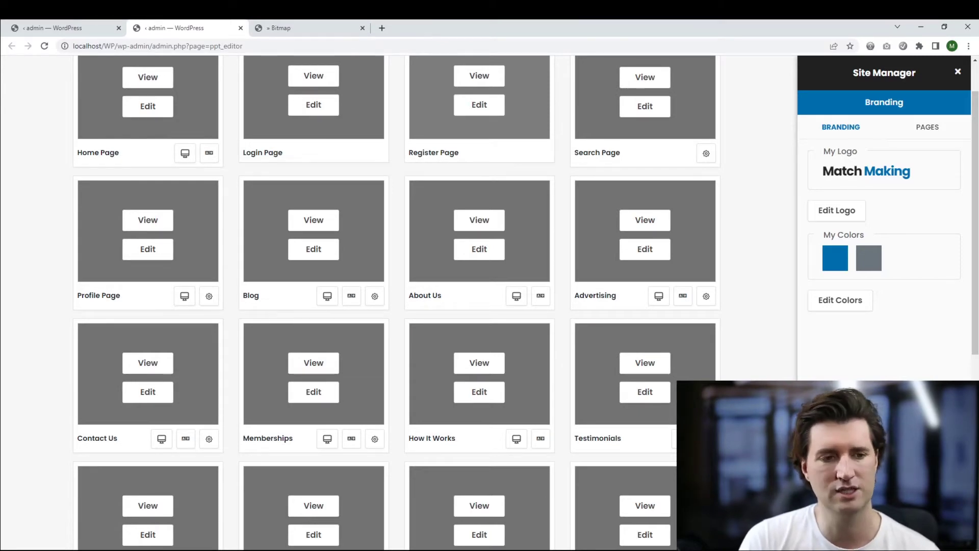
left_click(148, 249)
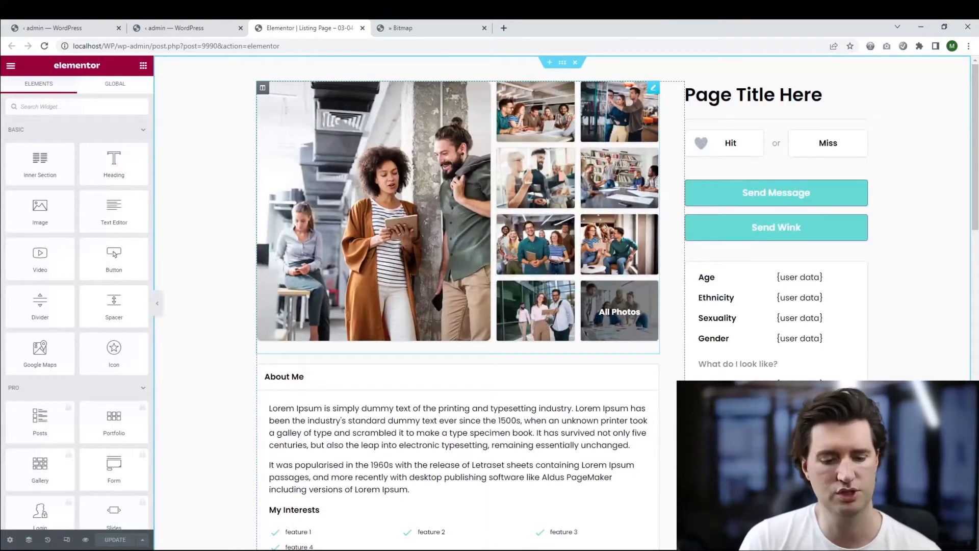
Leave the Site Manager for the WordPress dashboard and open the list of saved Elementor templates.
left_click(184, 28)
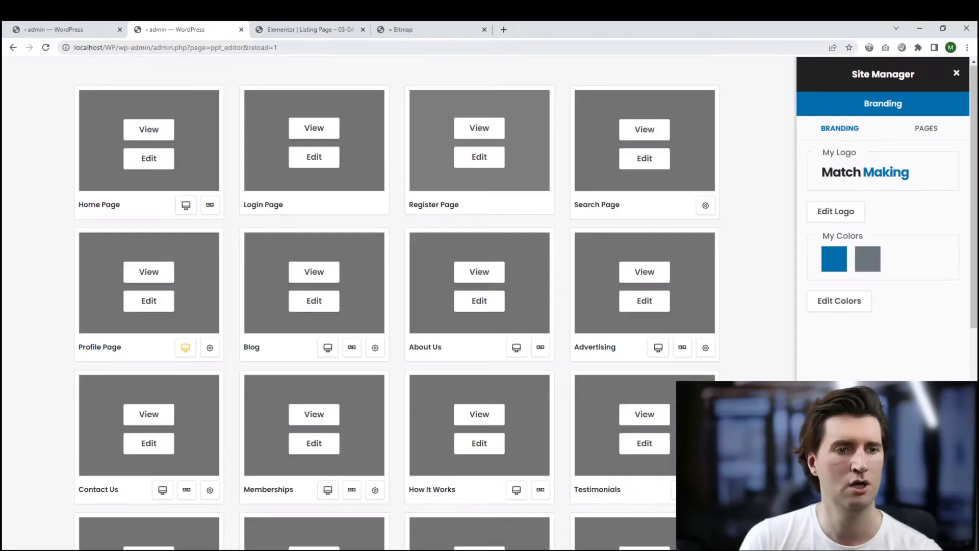
key("Return")
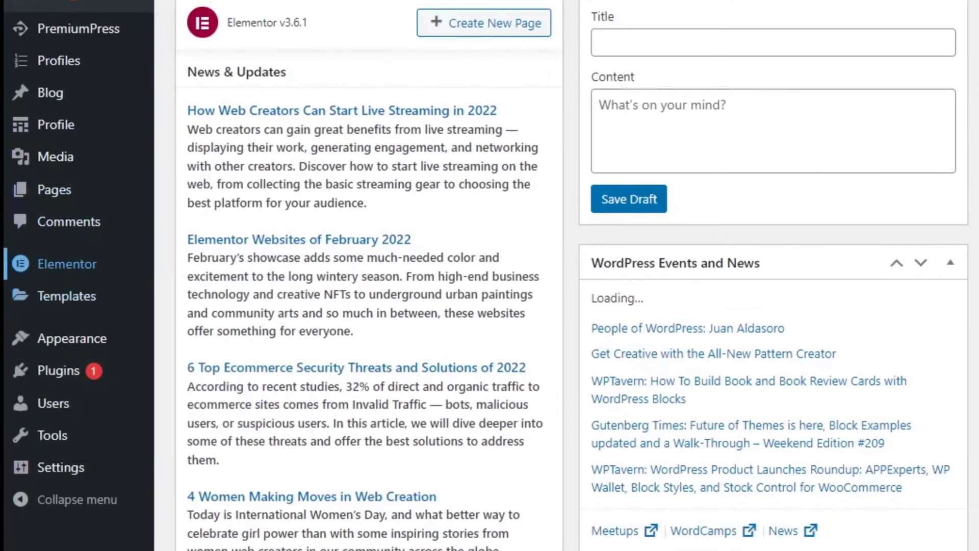
mouse_move(36, 269)
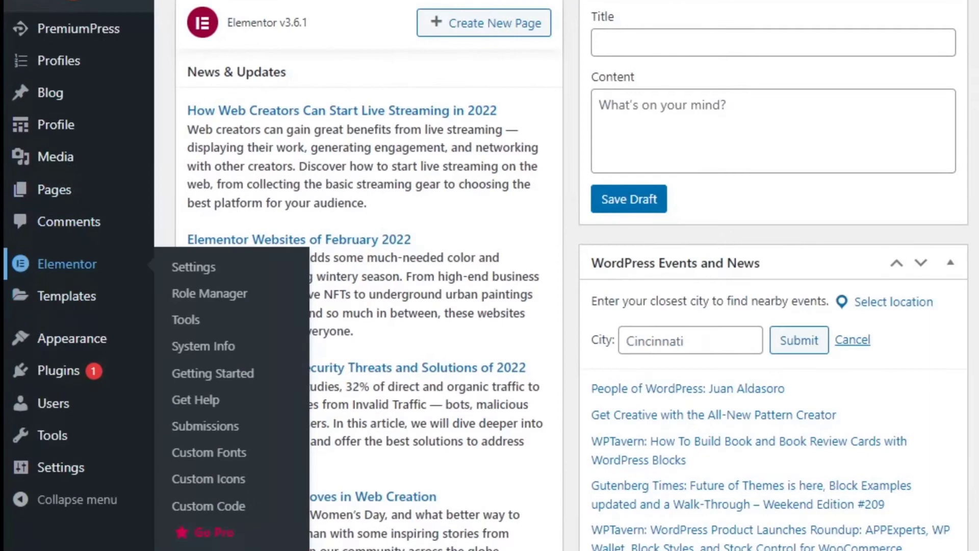
mouse_move(66, 295)
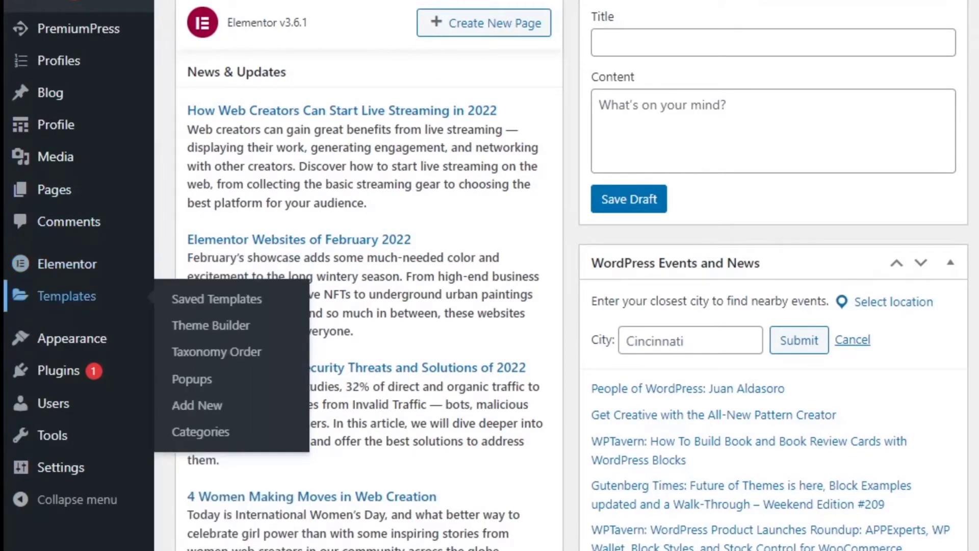
left_click(66, 296)
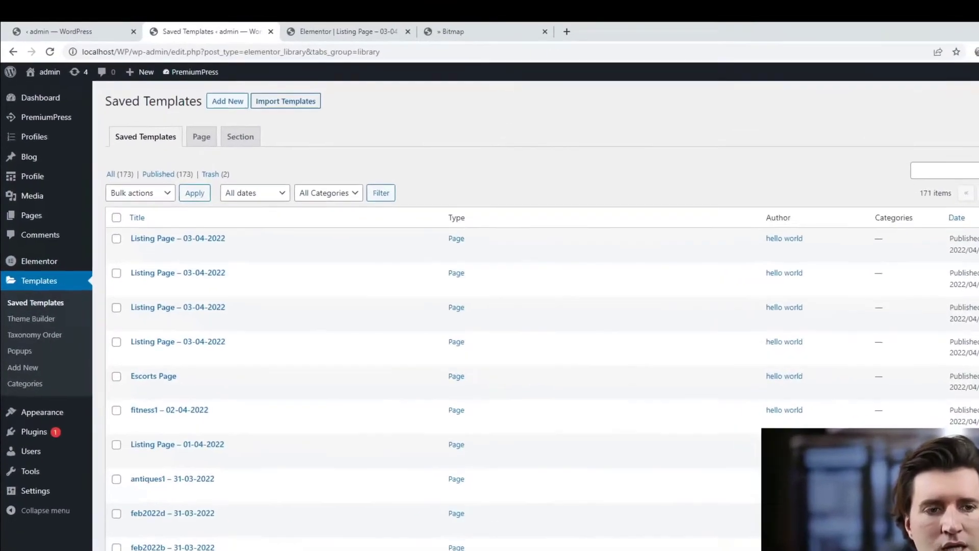
Show the template import form above the saved templates and return to the Site Manager through the PremiumPress overview.
left_click(280, 72)
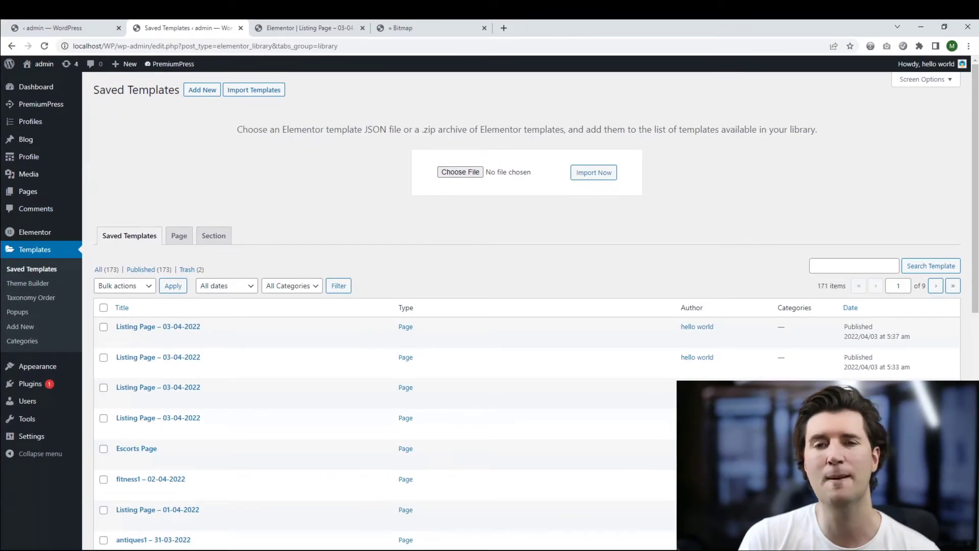
scroll(510, 306, "down", 2)
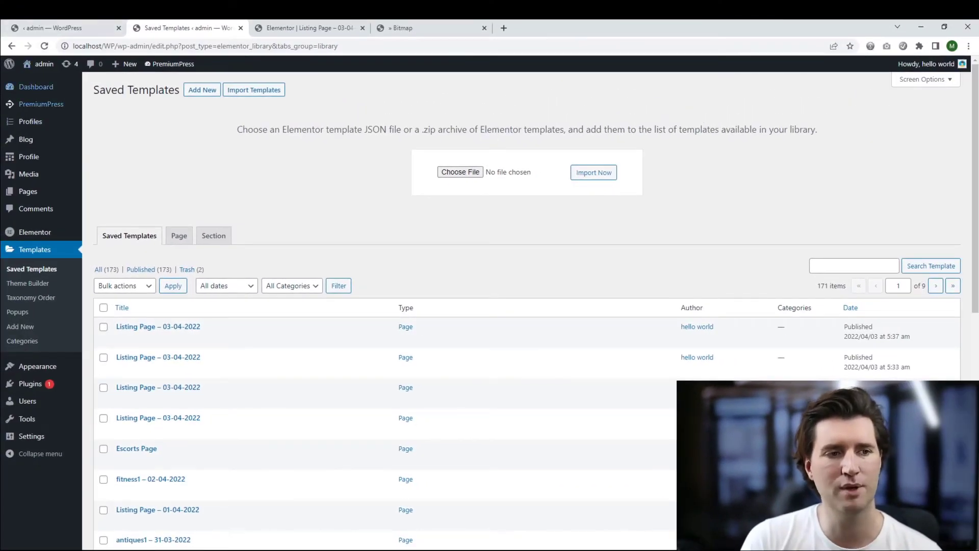
left_click(40, 104)
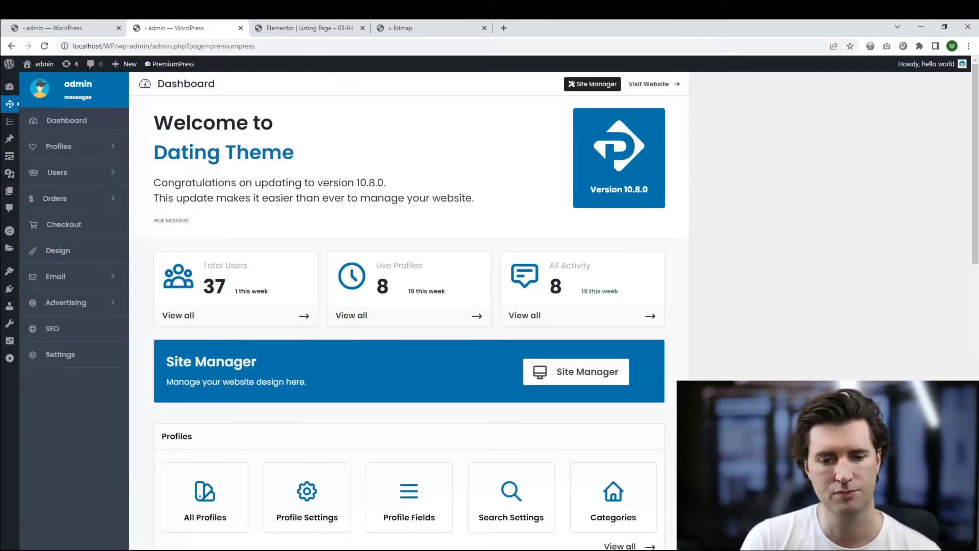
left_click(576, 372)
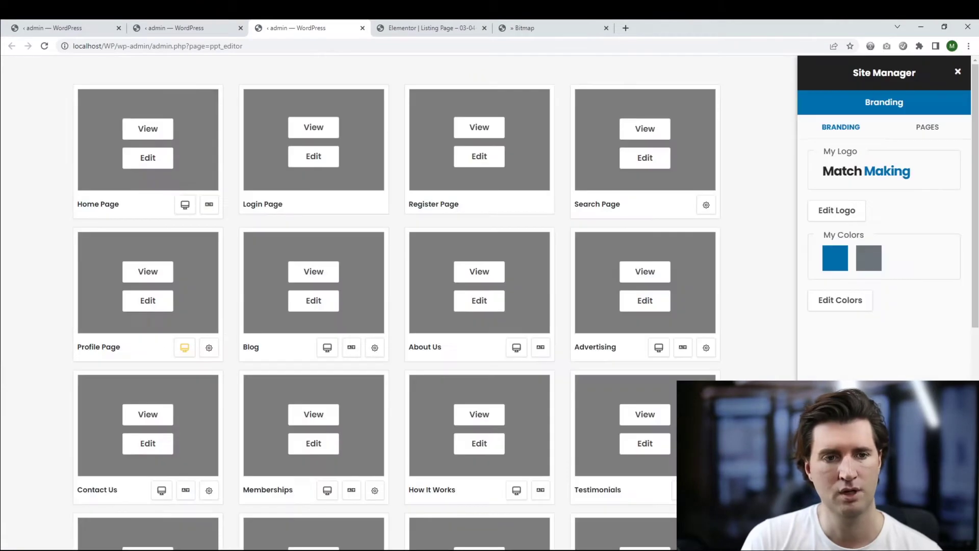
Examine the Profile Page's custom template setting and its list of available templates, and close the dialog without saving.
scroll(398, 301, "down", 1)
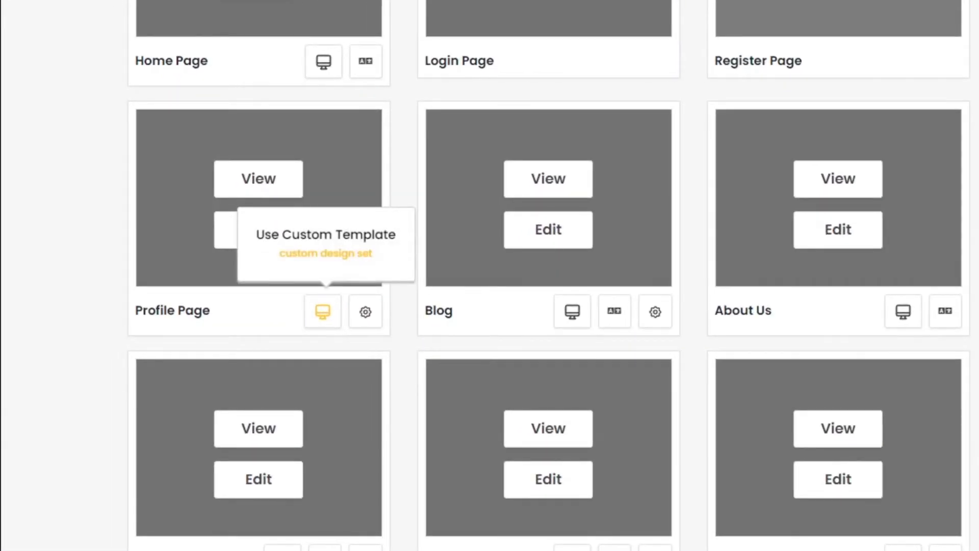
left_click(322, 311)
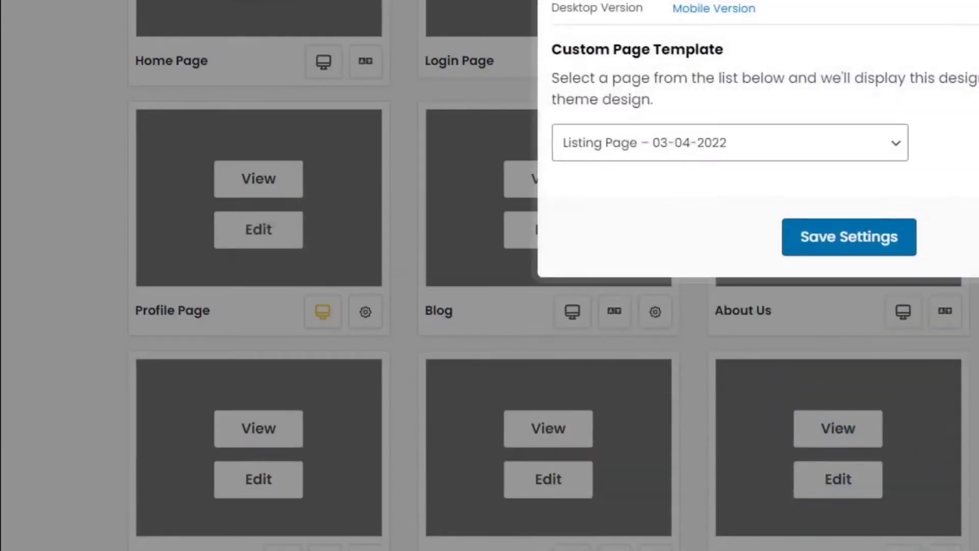
left_click(730, 142)
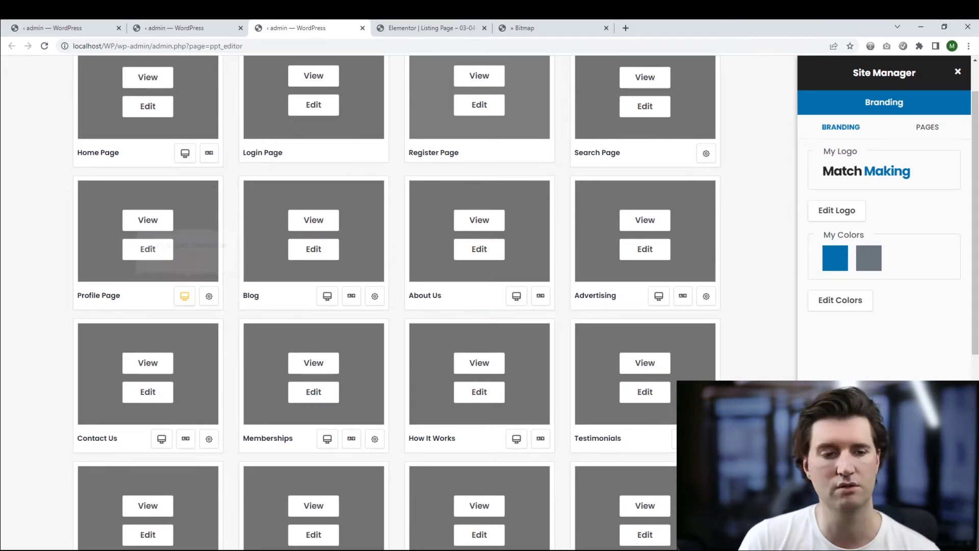
left_click(185, 295)
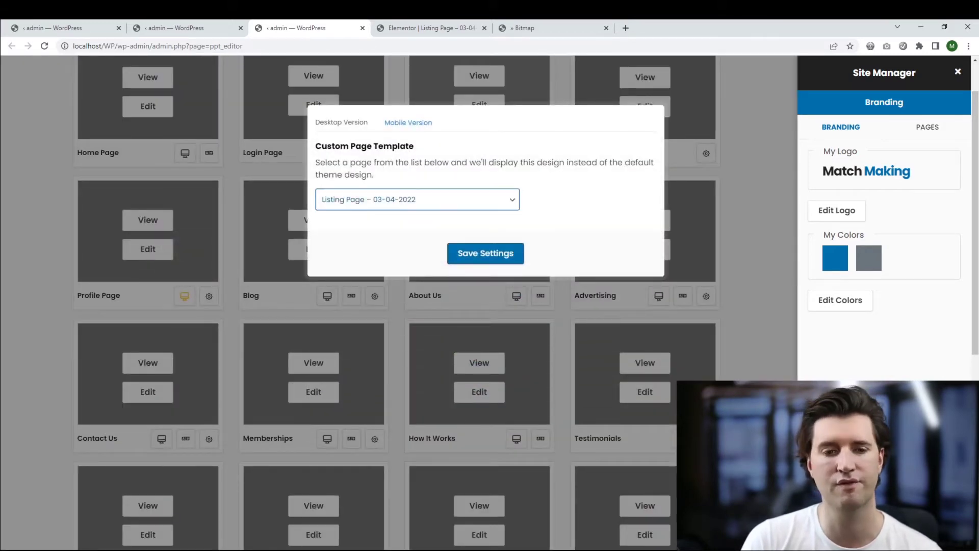
left_click(525, 84)
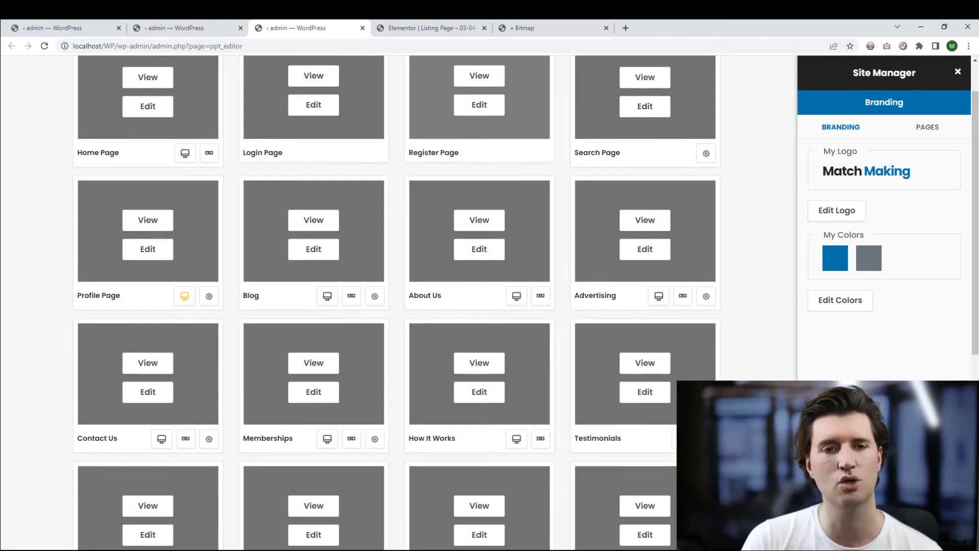
Switch to the Listing Page template in Elementor and try the Tall Images, Carousel, Gallery and Grid styles on the gallery block.
left_click(431, 28)
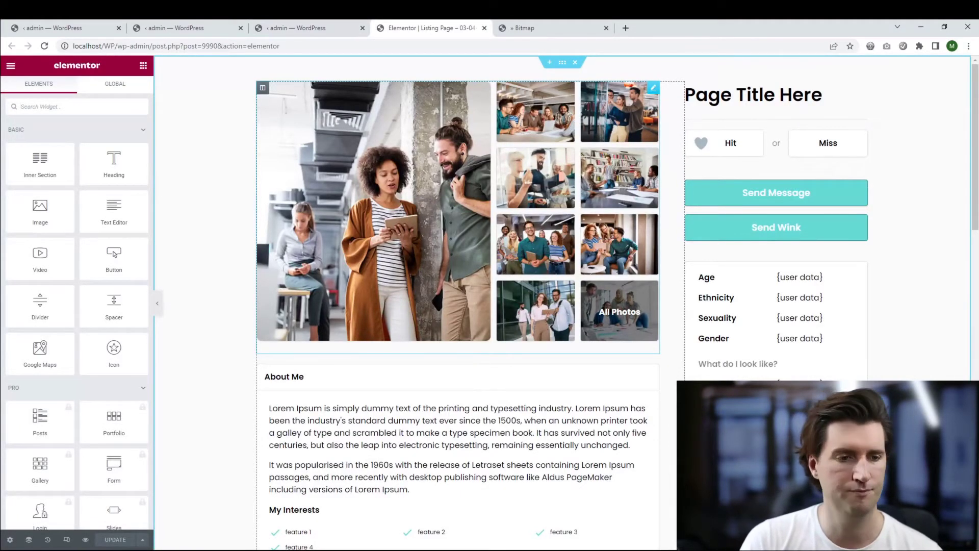
scroll(620, 329, "down", 1)
scroll(620, 329, "up", 1)
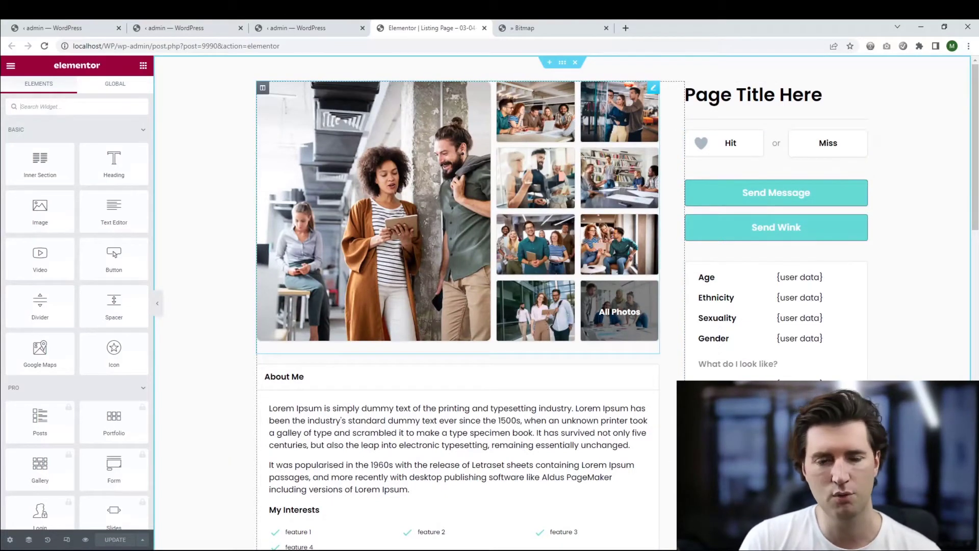
left_click(654, 88)
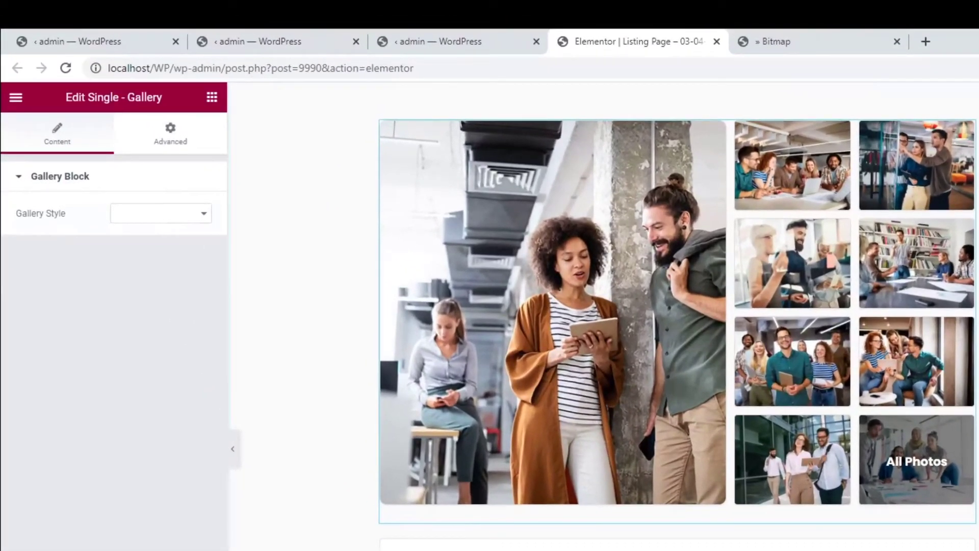
key("Down")
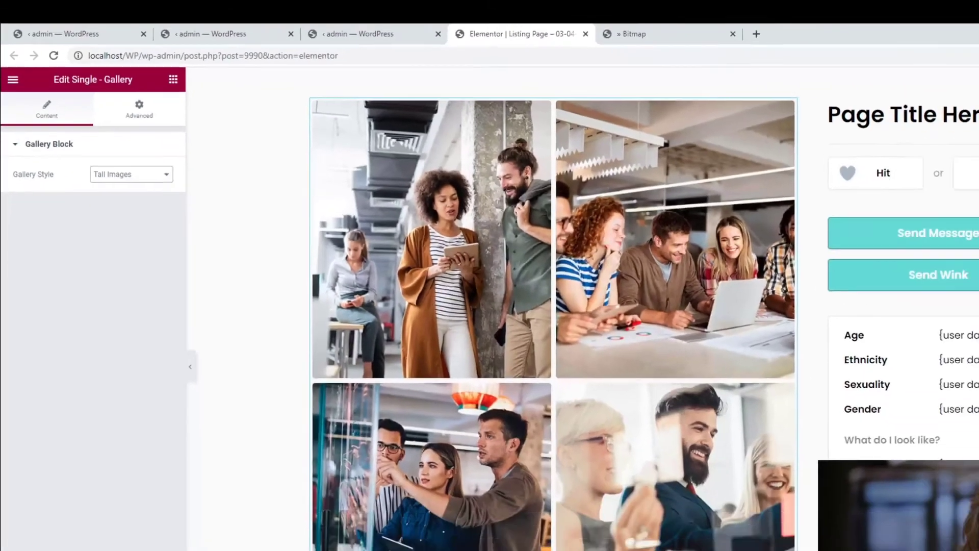
key("Down")
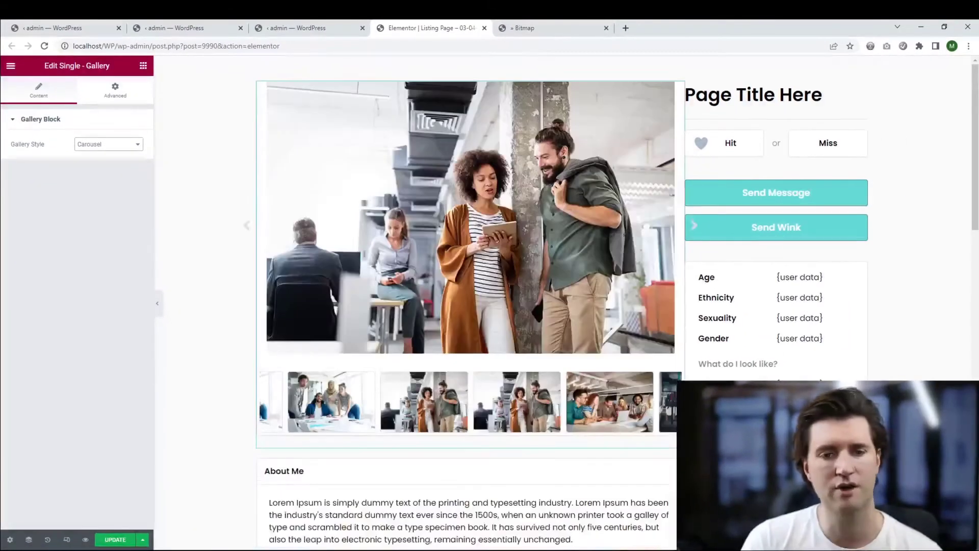
key("Down")
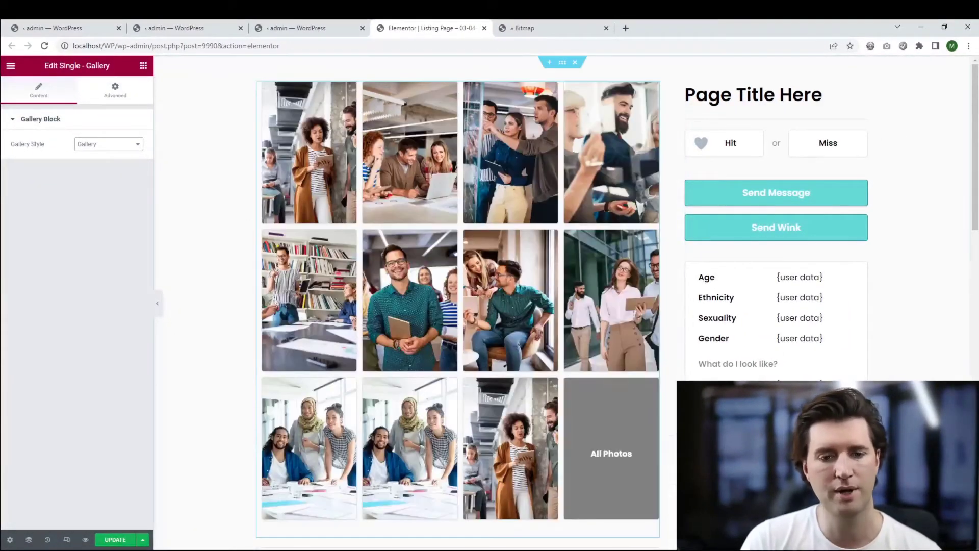
key("Down")
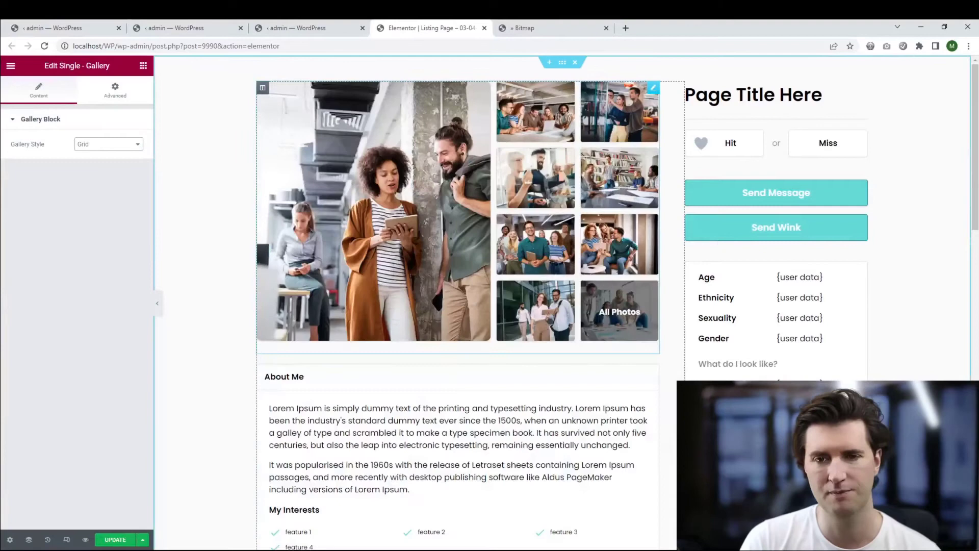
Delete the photo gallery block from the template and undo the deletion.
right_click(479, 146)
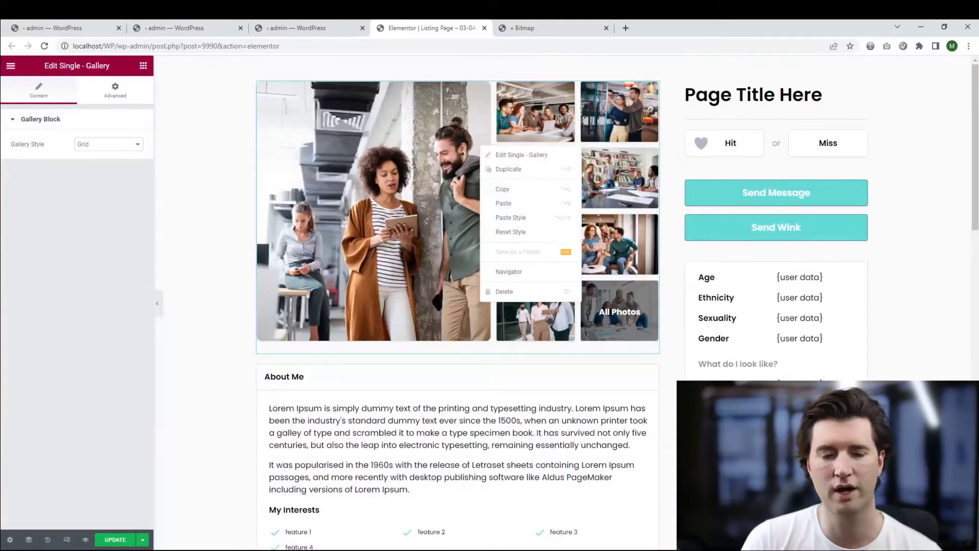
left_click(505, 291)
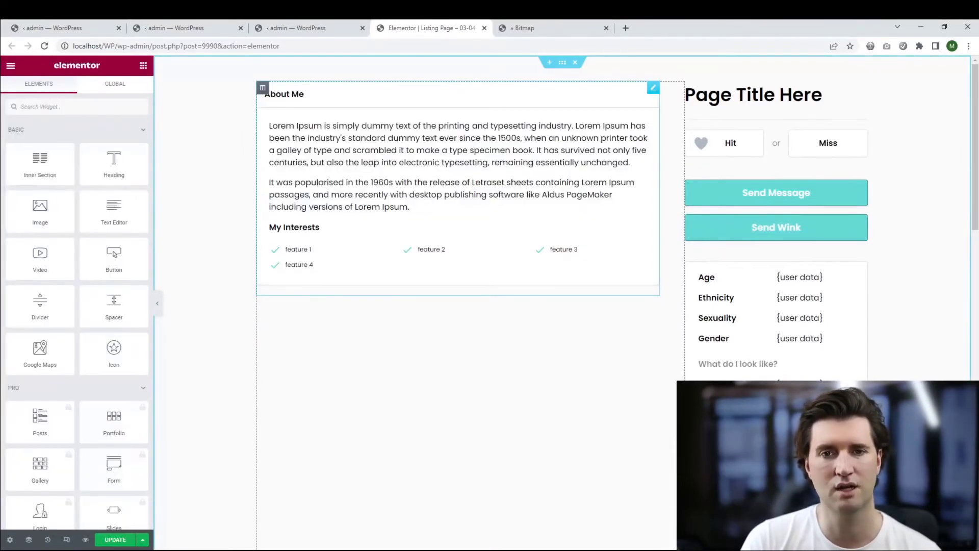
key("ctrl+z")
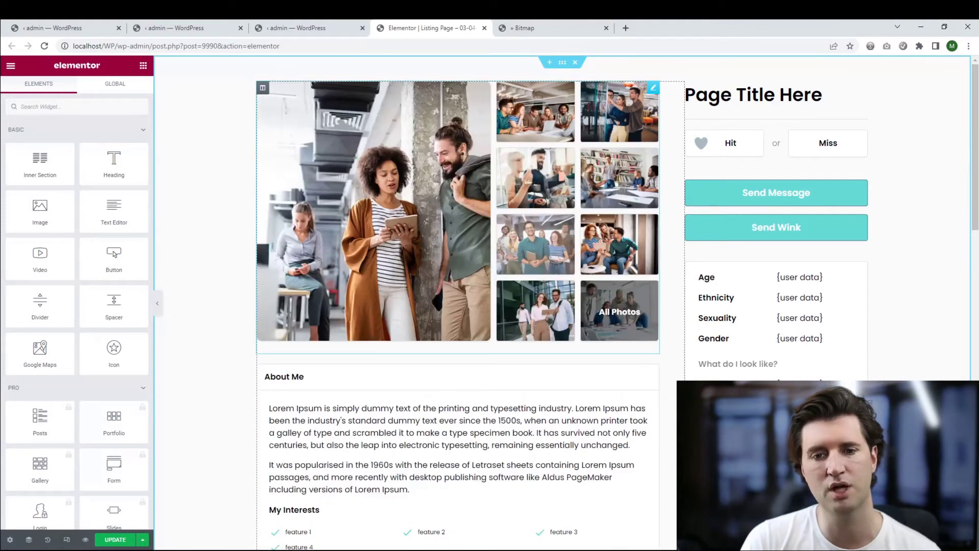
Delete the Hit or Miss block beneath the page title and save the template.
scroll(536, 244, "down", 1)
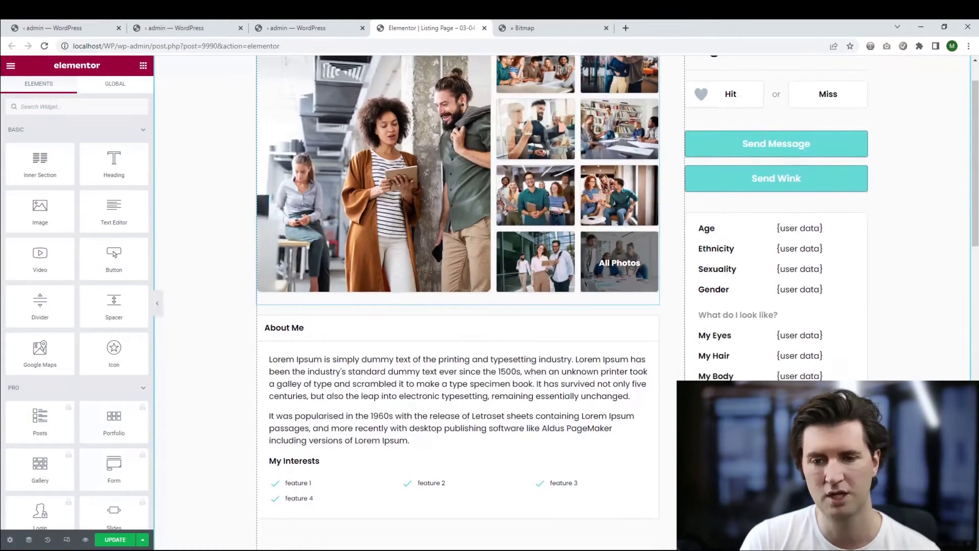
scroll(535, 244, "up", 1)
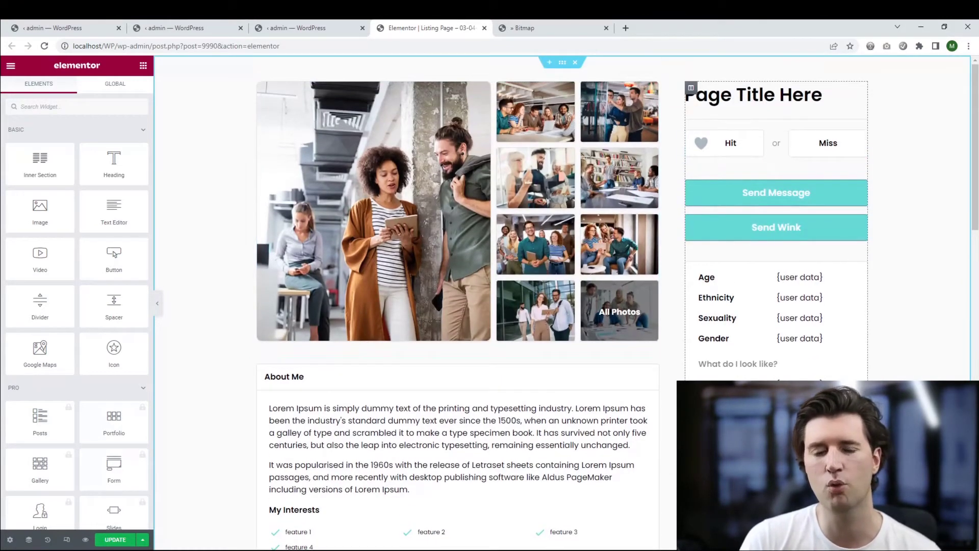
right_click(781, 153)
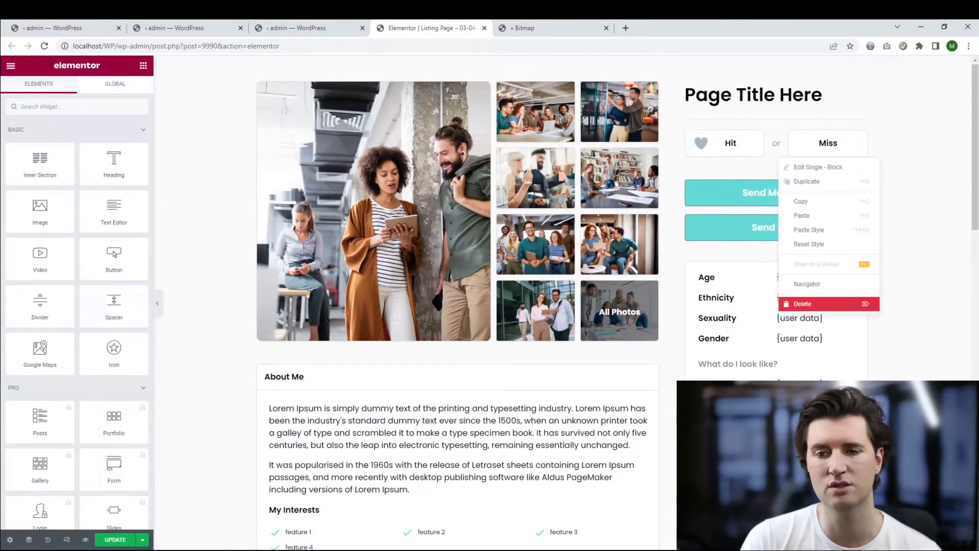
left_click(816, 303)
key("ctrl+s")
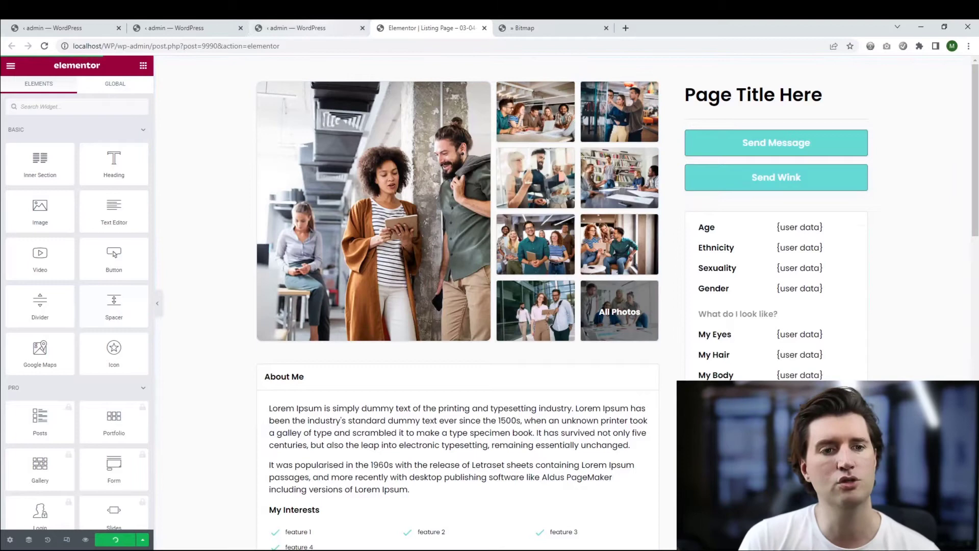
Return to the Site Manager and view the live Profile Page to check the edited design.
left_click(296, 27)
scroll(398, 285, "up", 1)
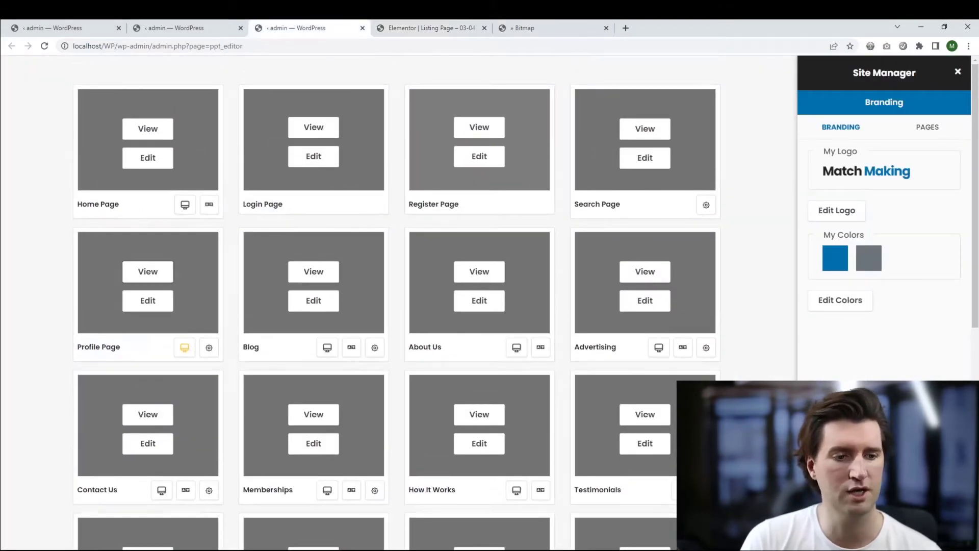
left_click(148, 271)
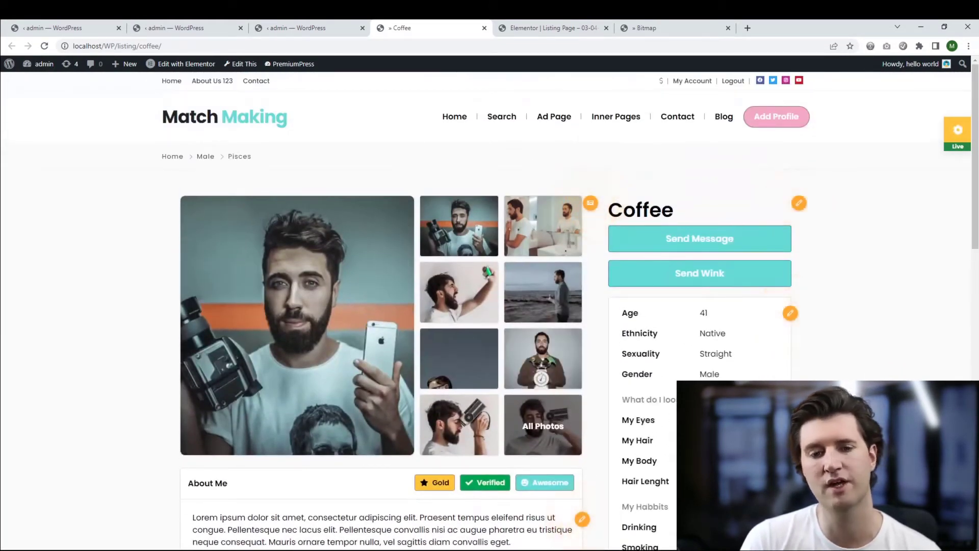
Set the template's gallery style to Tall Images in Elementor, update the template, and reload the live profile page.
key("ctrl+Tab")
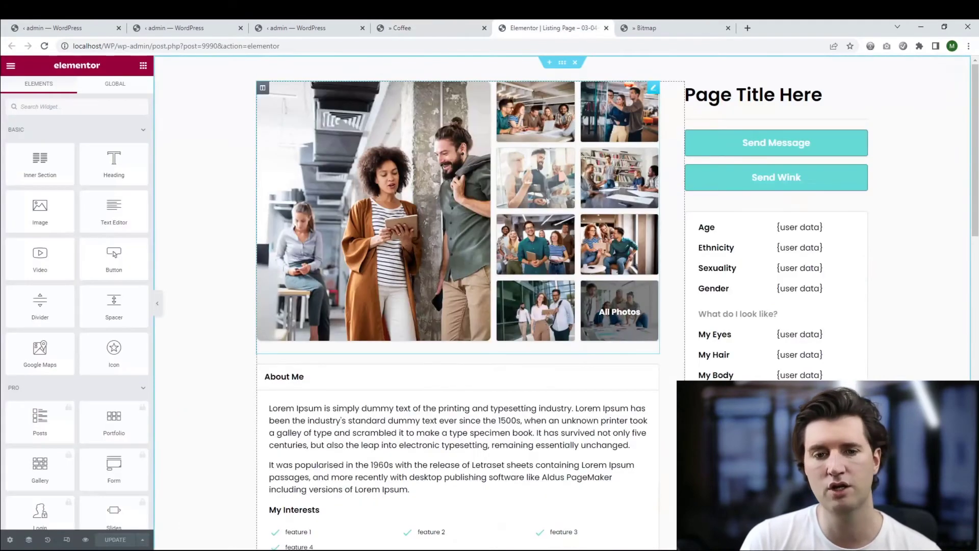
left_click(653, 88)
left_click(109, 144)
left_click(102, 166)
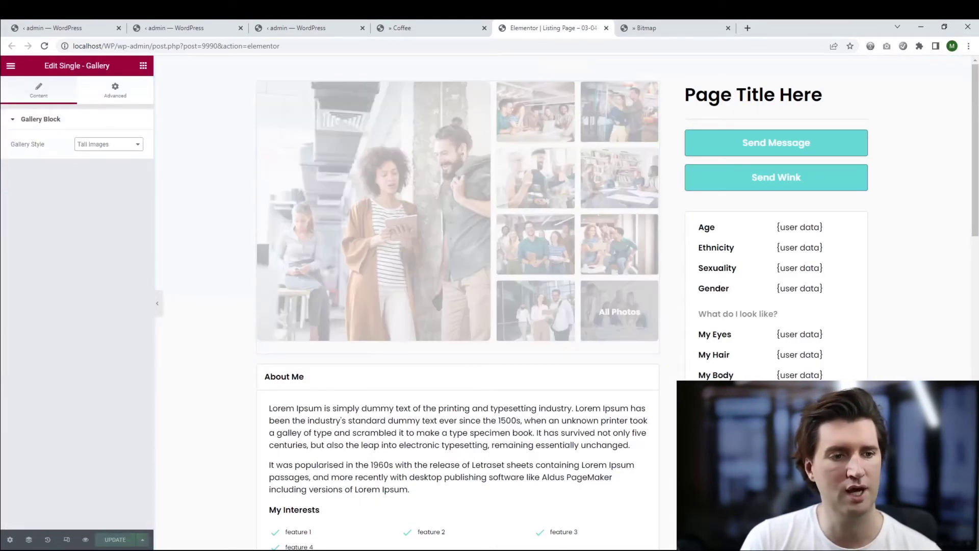
scroll(459, 306, "down", 3)
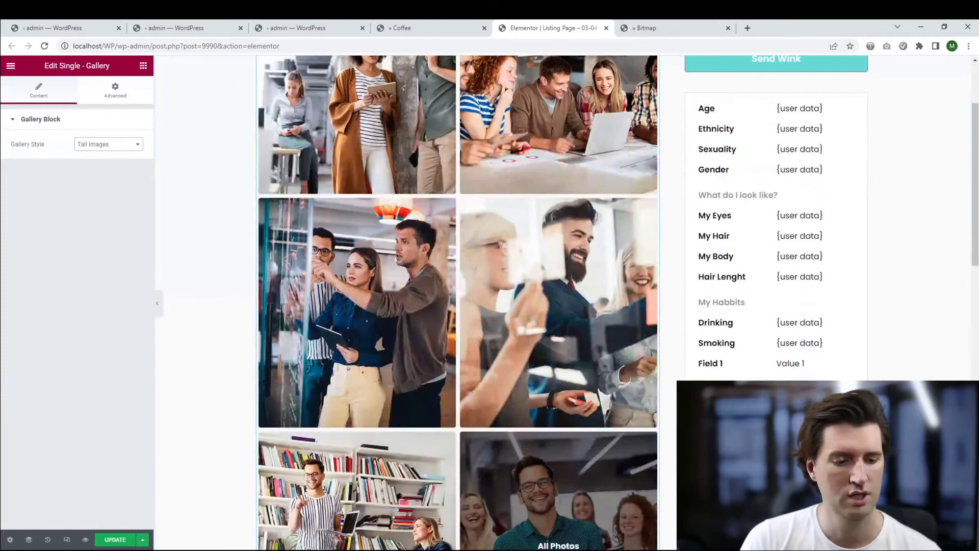
left_click(115, 539)
scroll(459, 306, "up", 3)
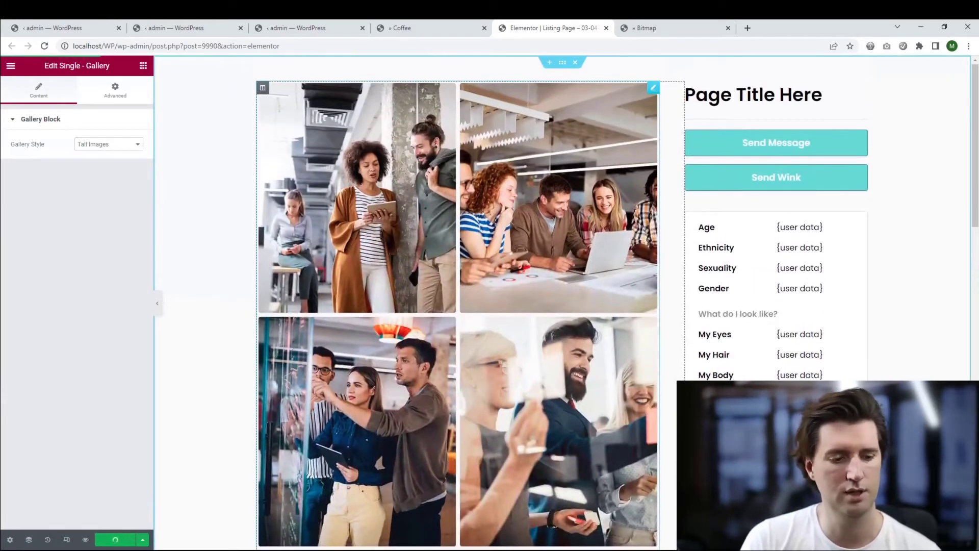
left_click(403, 28)
key("F5")
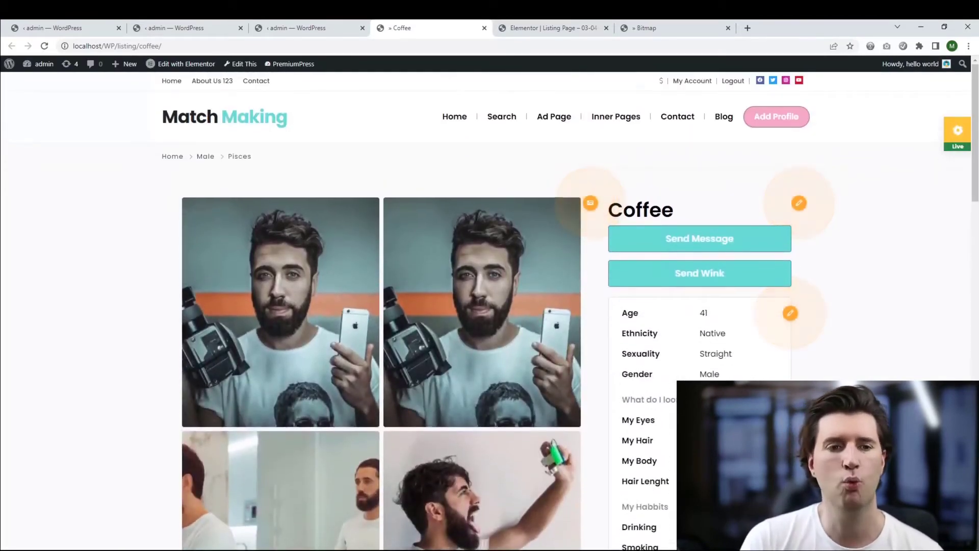
Reload the Site Manager, recheck which custom template the Profile Page uses, and close the dialog.
left_click(309, 29)
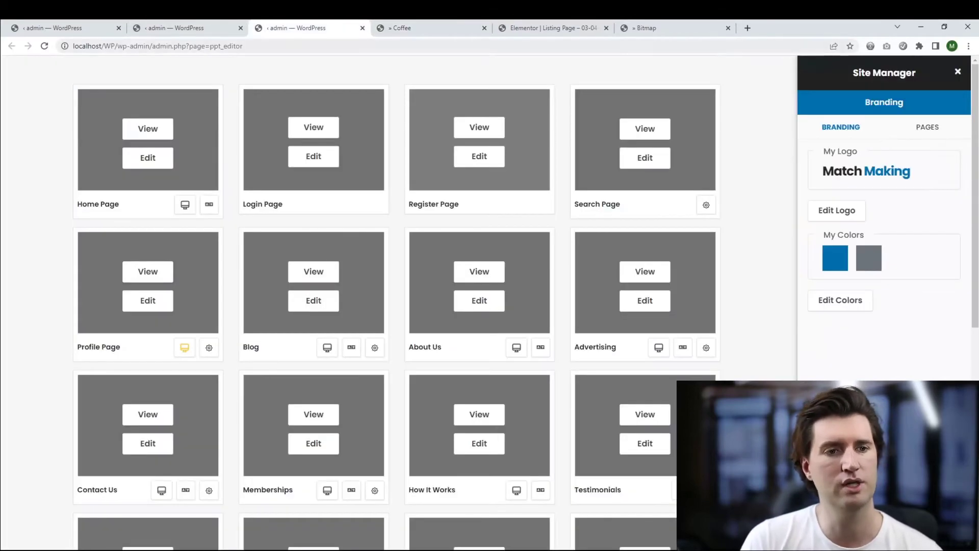
key("ctrl+l")
key("Return")
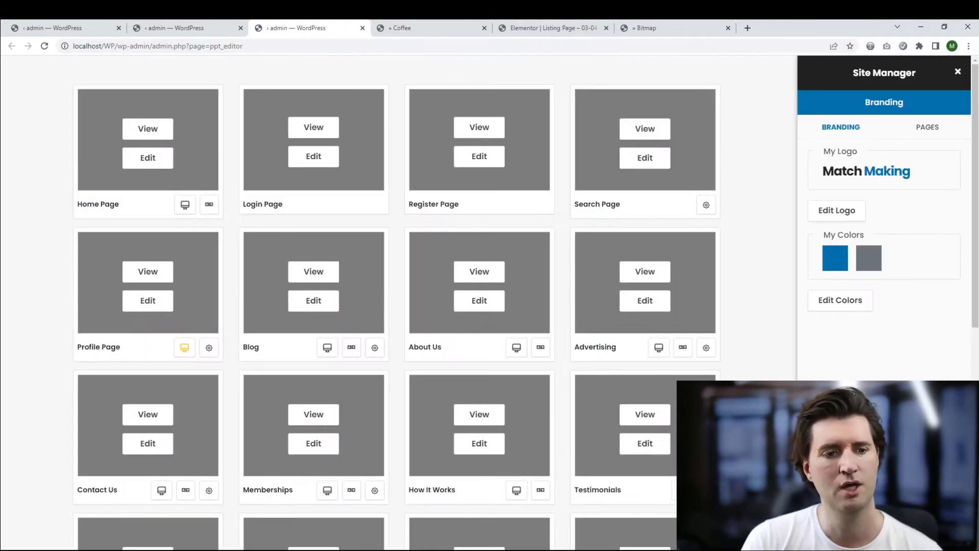
scroll(398, 306, "down", 1)
mouse_move(185, 293)
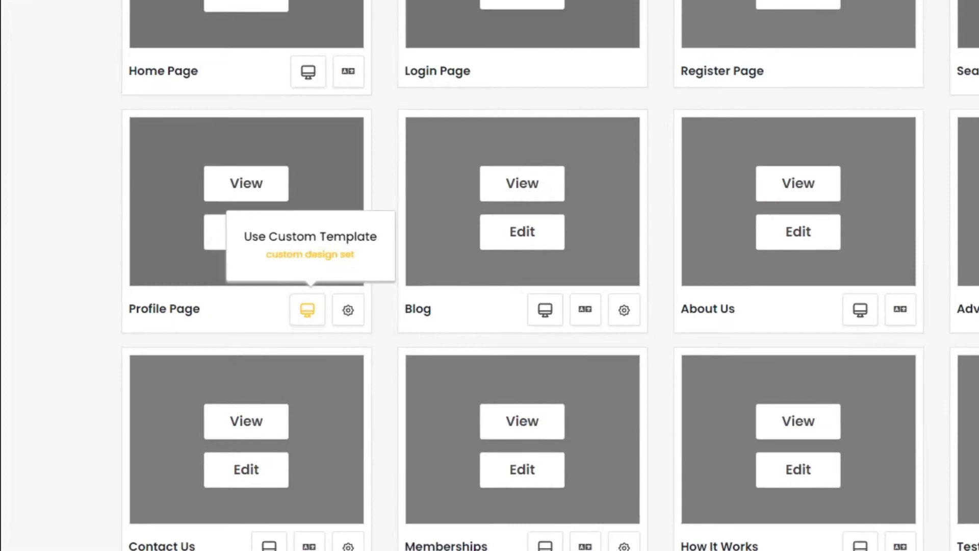
left_click(307, 310)
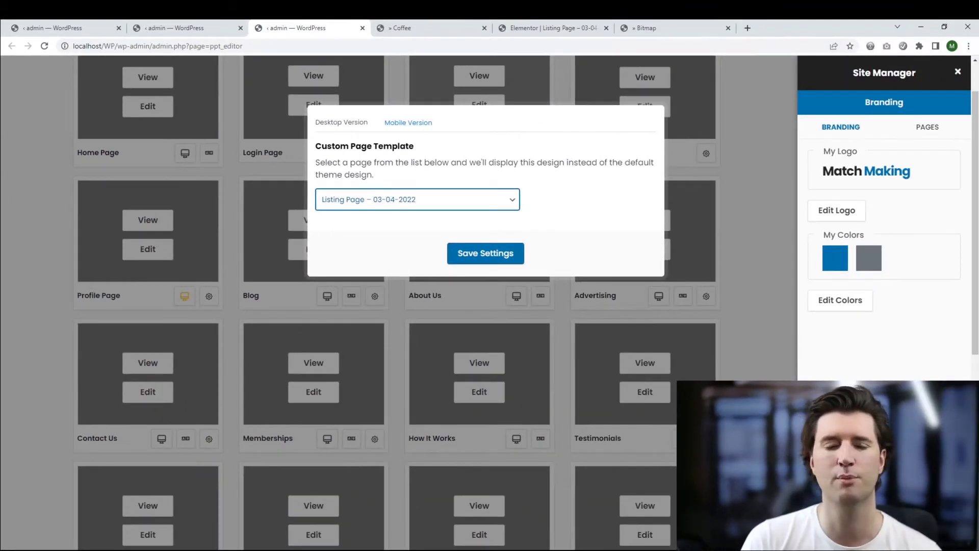
left_click(479, 87)
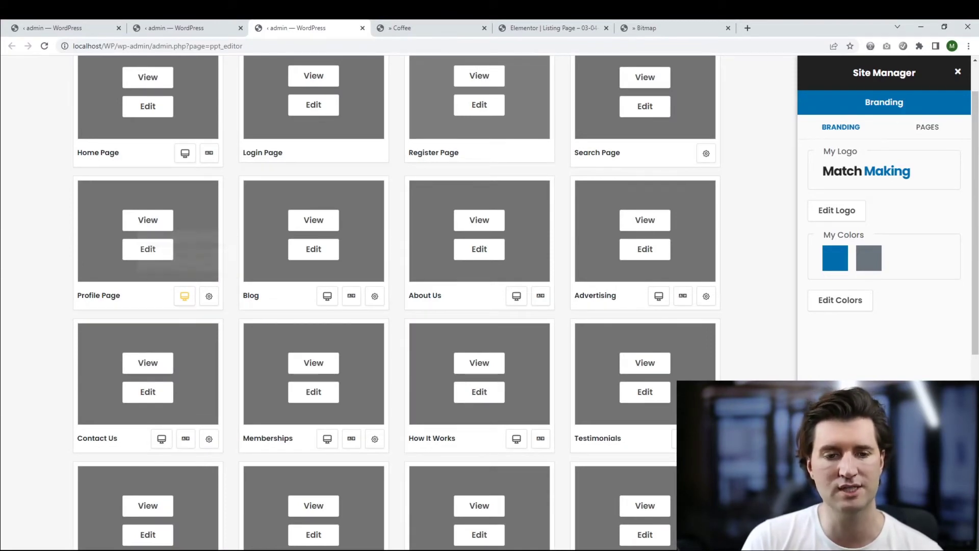
Check which custom template the Profile Page uses, view the live profile, and return to the Site Manager.
left_click(184, 296)
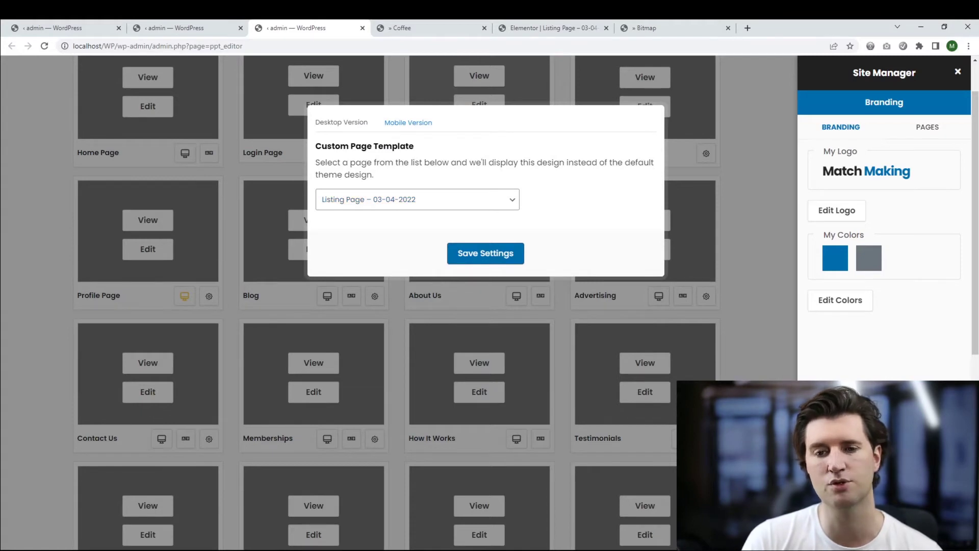
key("Escape")
key("ctrl+Tab")
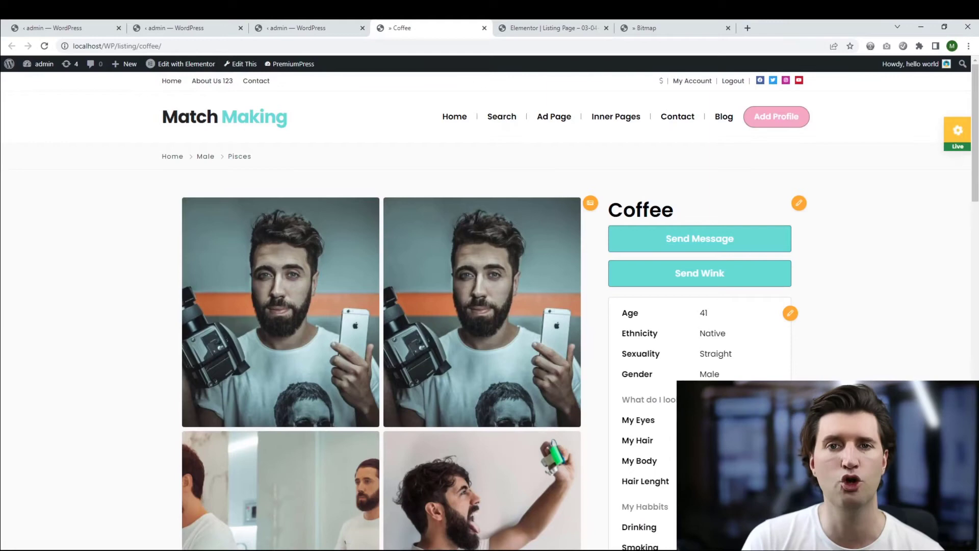
key("ctrl+shift+Tab")
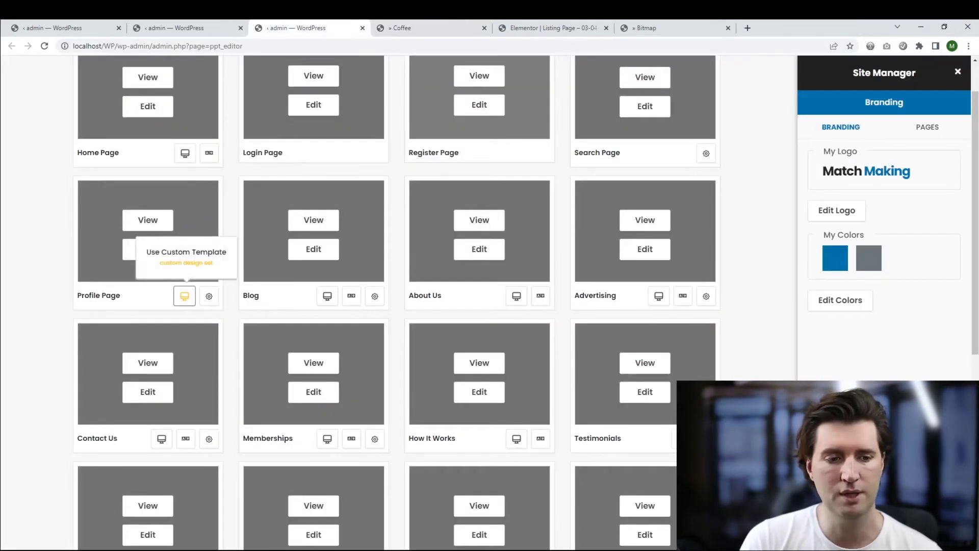
left_click(185, 296)
left_click(417, 200)
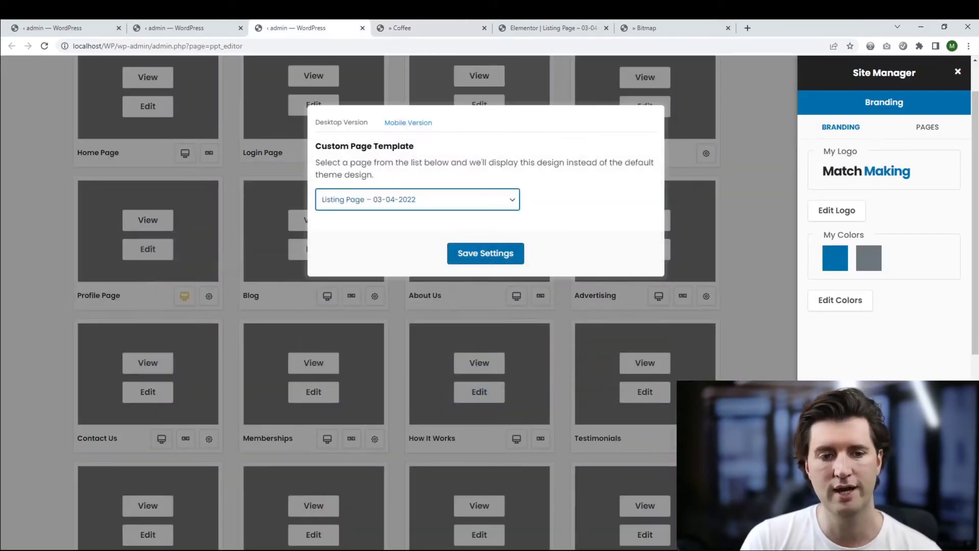
left_click(388, 216)
left_click(486, 253)
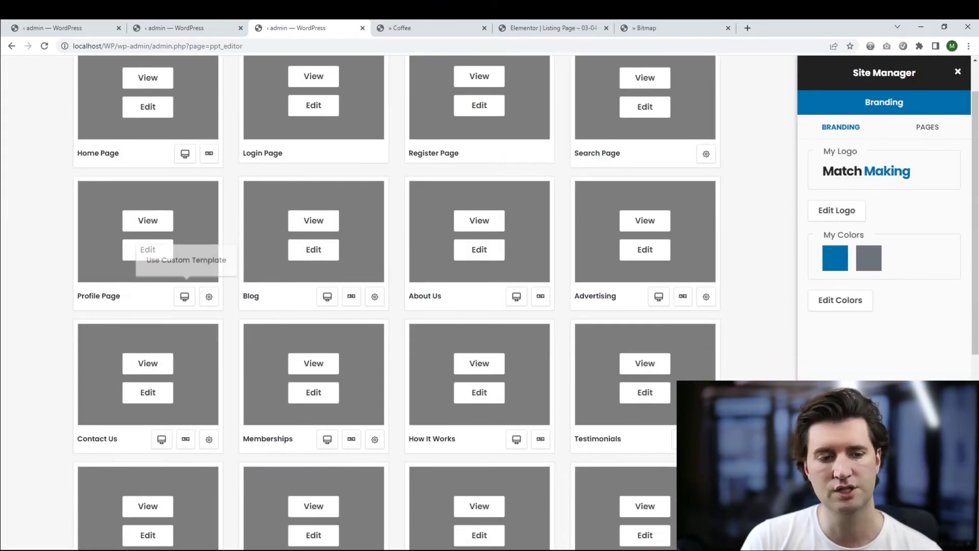
Reload the live Coffee profile page and check its layout with the default theme design.
left_click(423, 28)
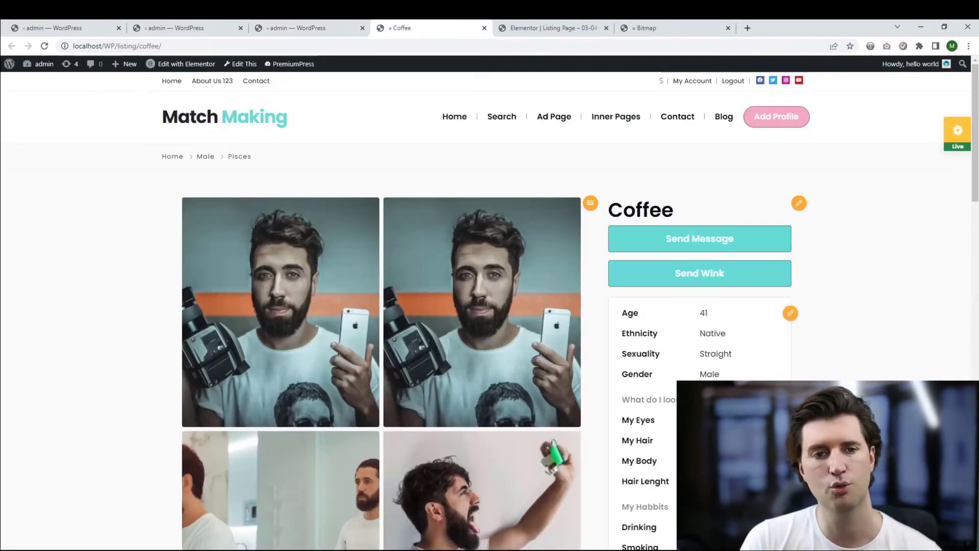
key("F5")
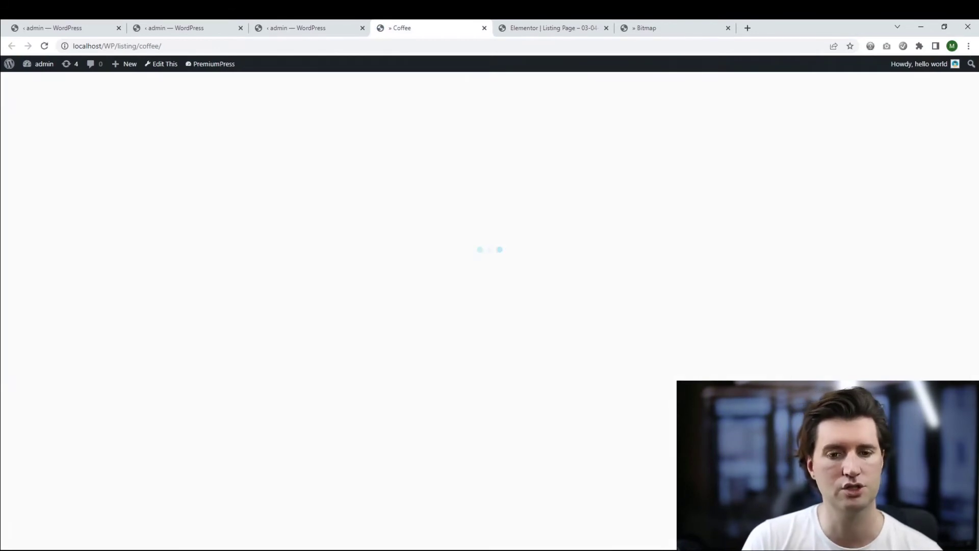
scroll(485, 311, "down", 2)
scroll(490, 306, "down", 2)
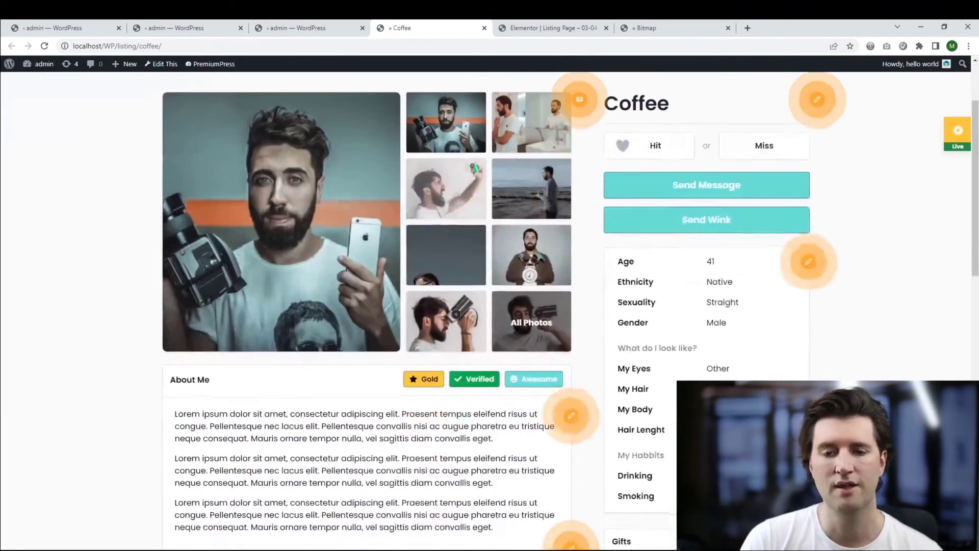
scroll(490, 306, "up", 3)
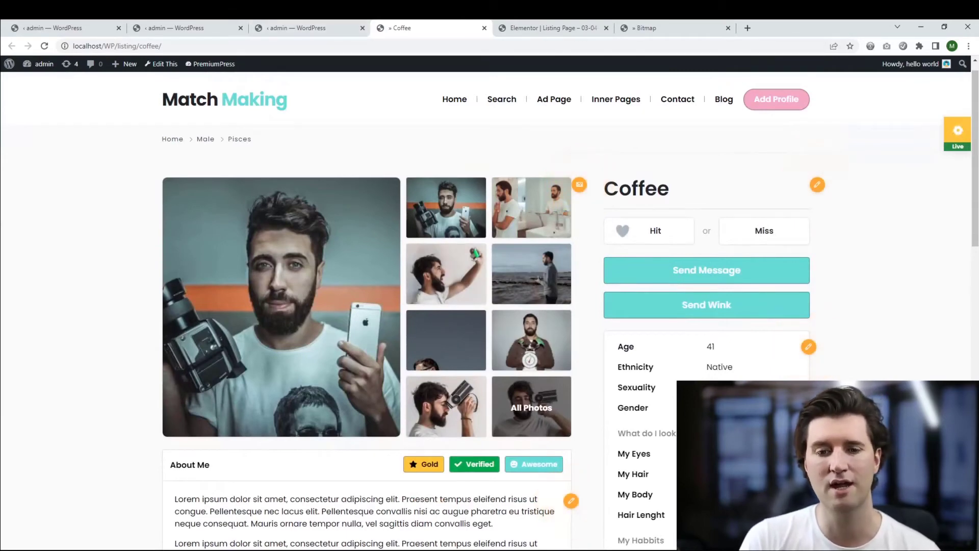
Open the Profile Page design for editing in Elementor and inspect the settings of its gallery and About Me blocks.
left_click(306, 28)
left_click(148, 250)
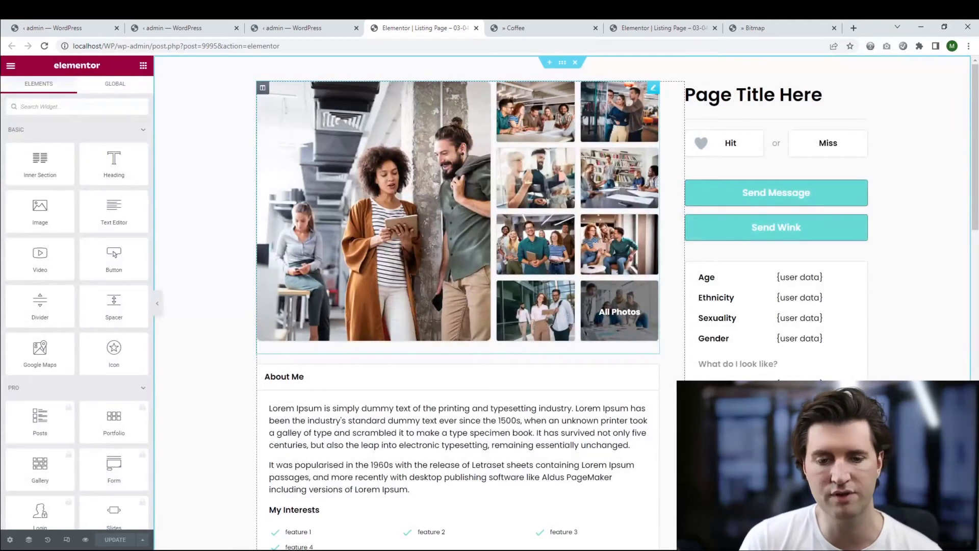
left_click(653, 87)
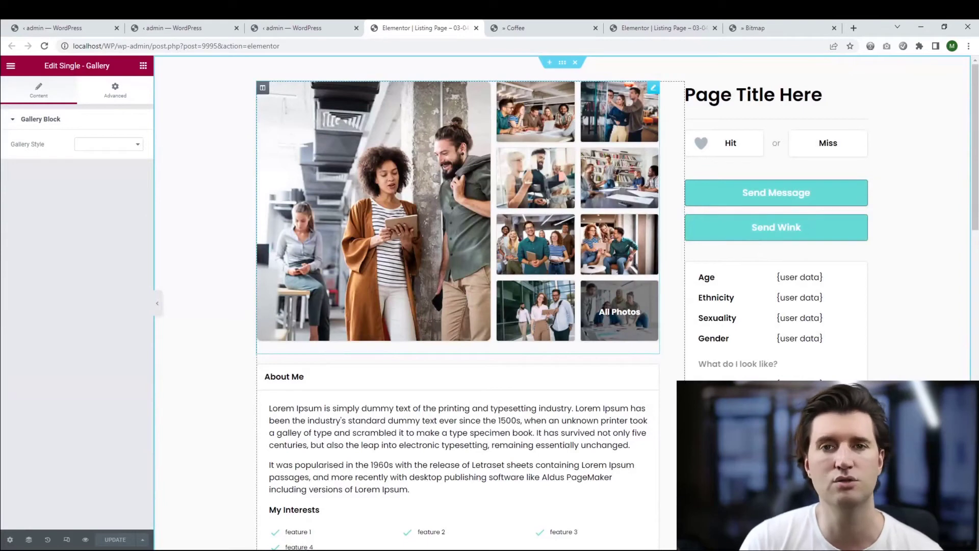
scroll(561, 306, "down", 2)
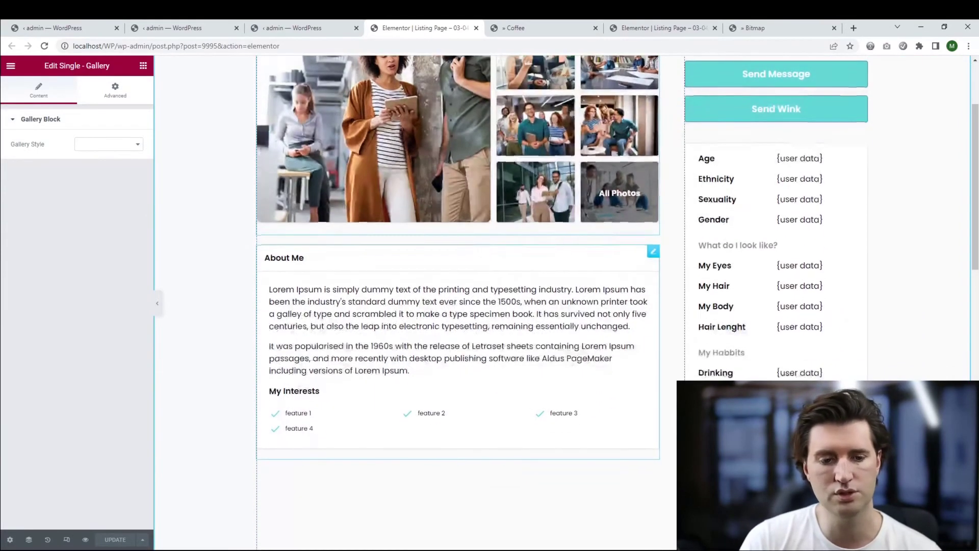
left_click(653, 251)
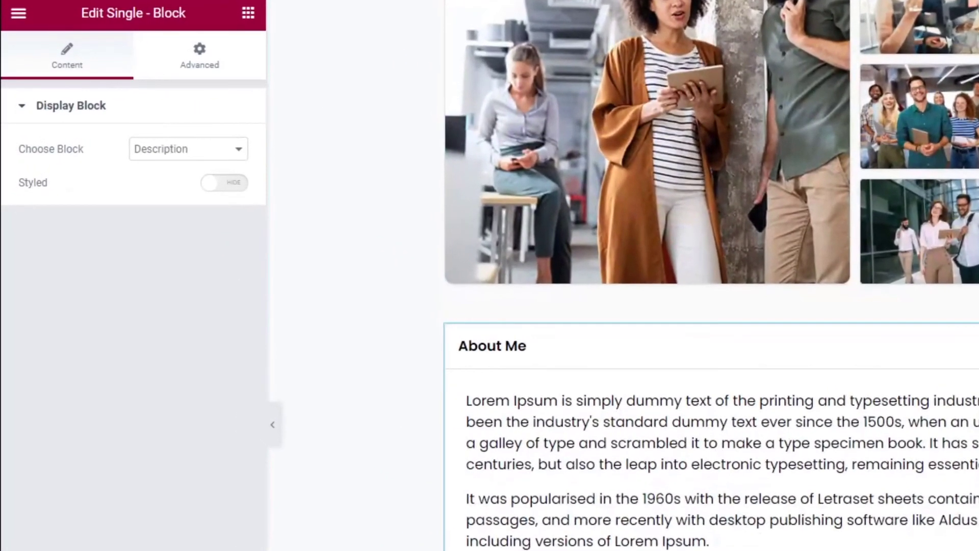
Browse the Elementor widget list down to the PremiumPress Single Page Blocks.
left_click(11, 66)
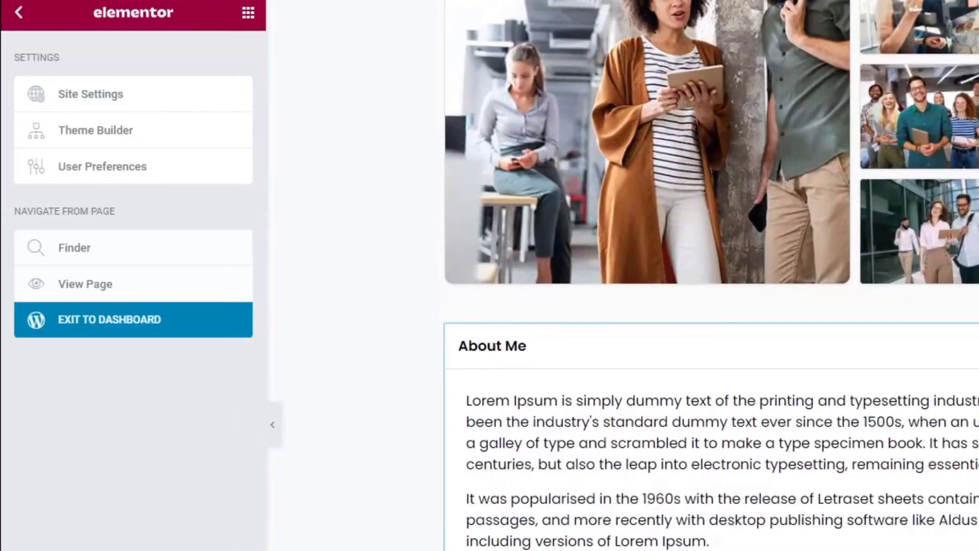
left_click(19, 12)
scroll(199, 187, "down", 3)
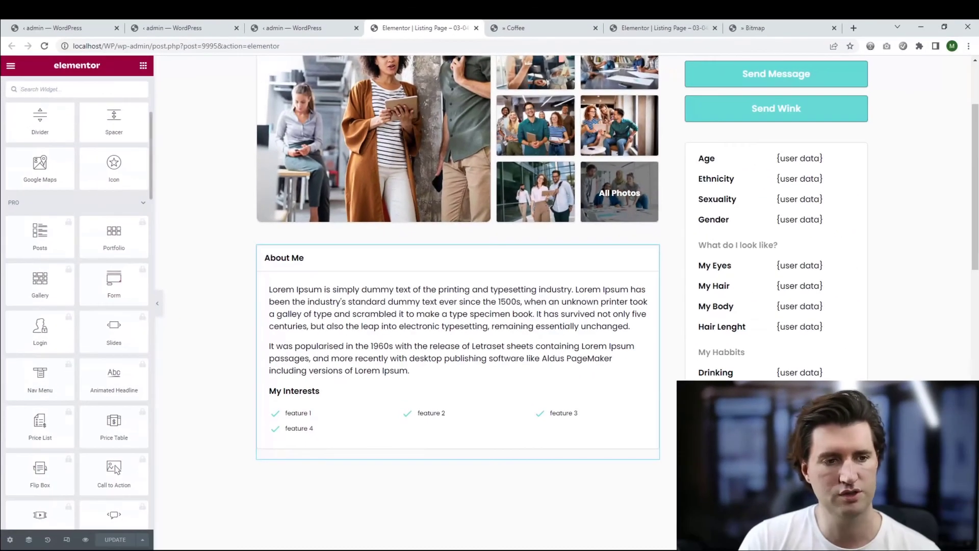
scroll(118, 395, "down", 10)
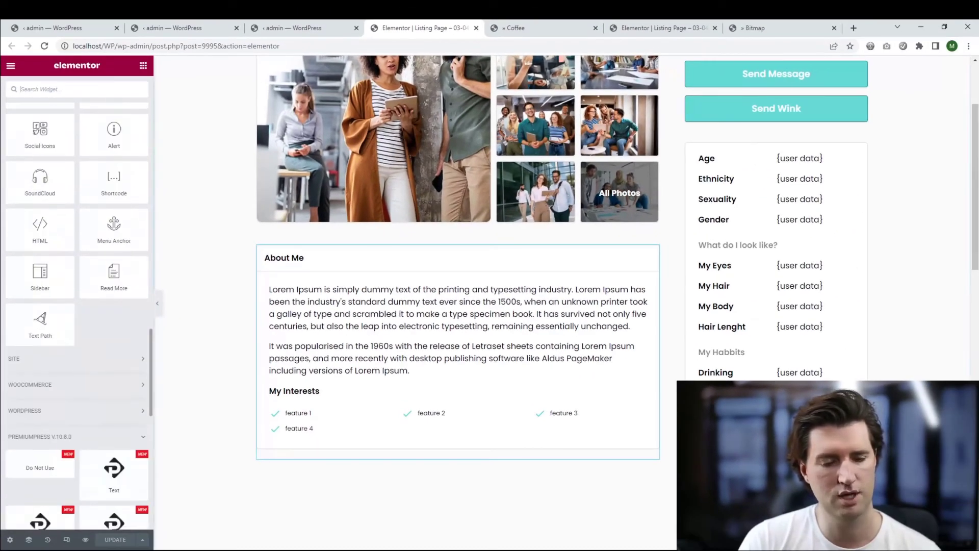
scroll(114, 439, "down", 10)
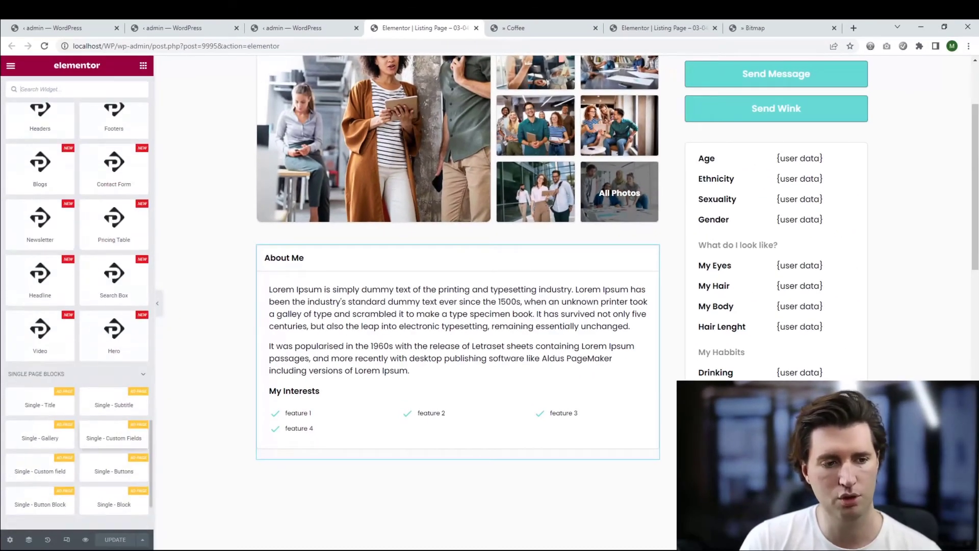
scroll(114, 437, "down", 2)
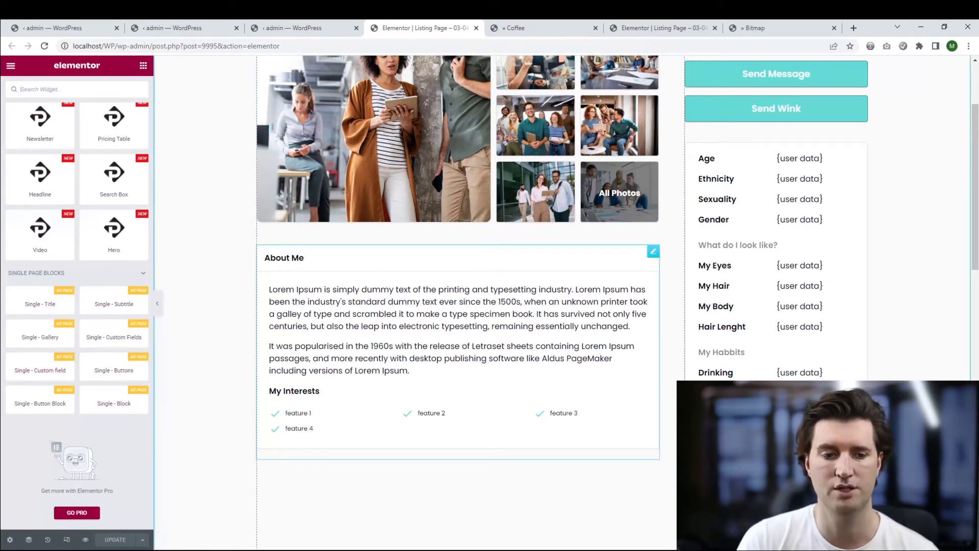
Toggle the Styled option of the Description block on and off, leaving it set to Hide.
left_click(653, 251)
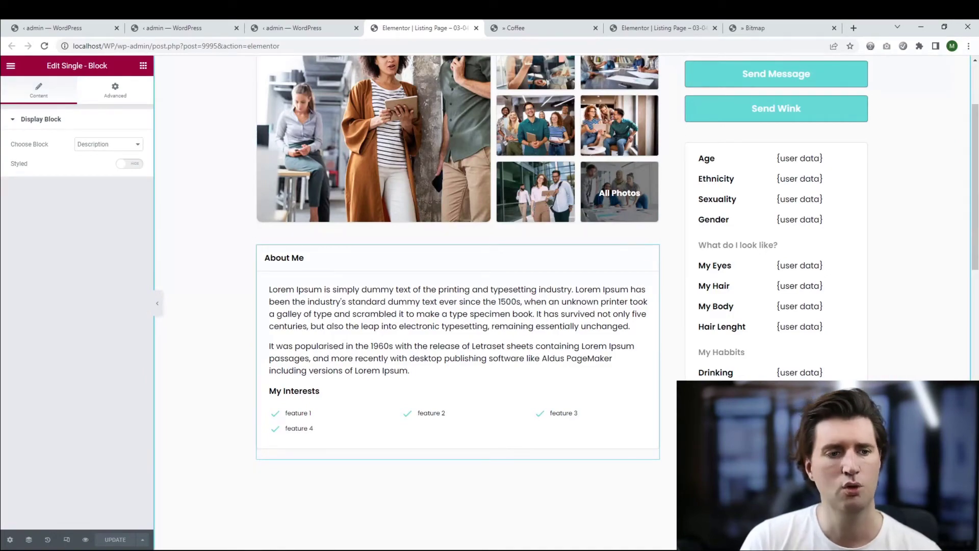
left_click(129, 164)
left_click(129, 164)
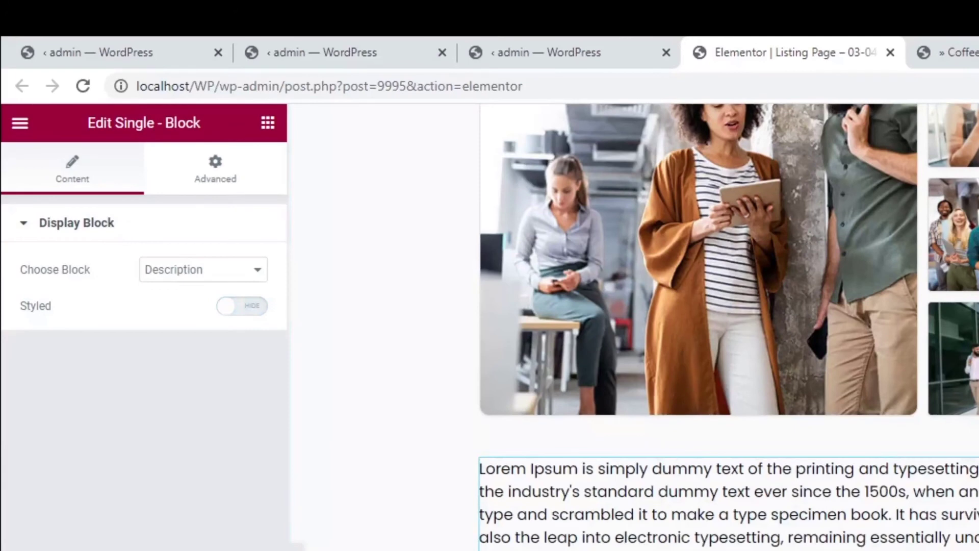
left_click(242, 306)
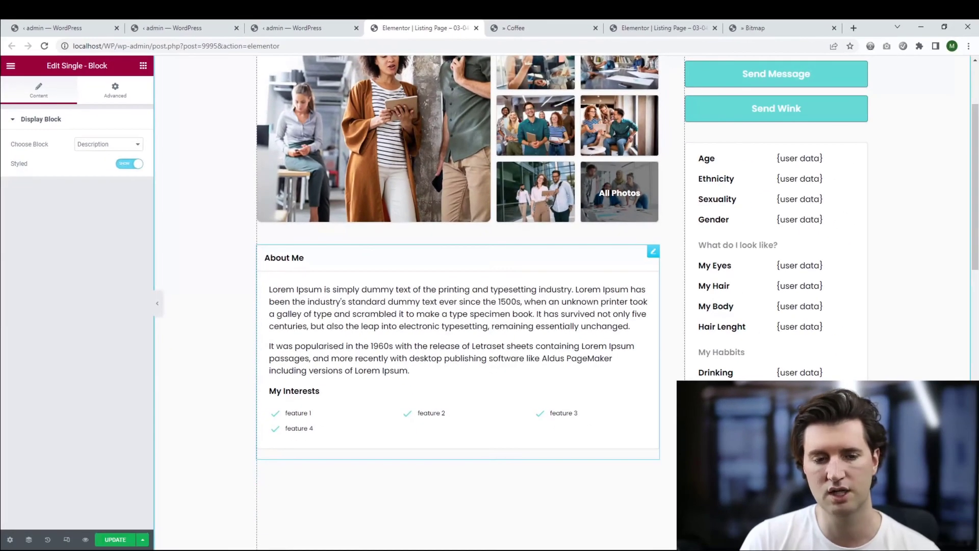
left_click(129, 164)
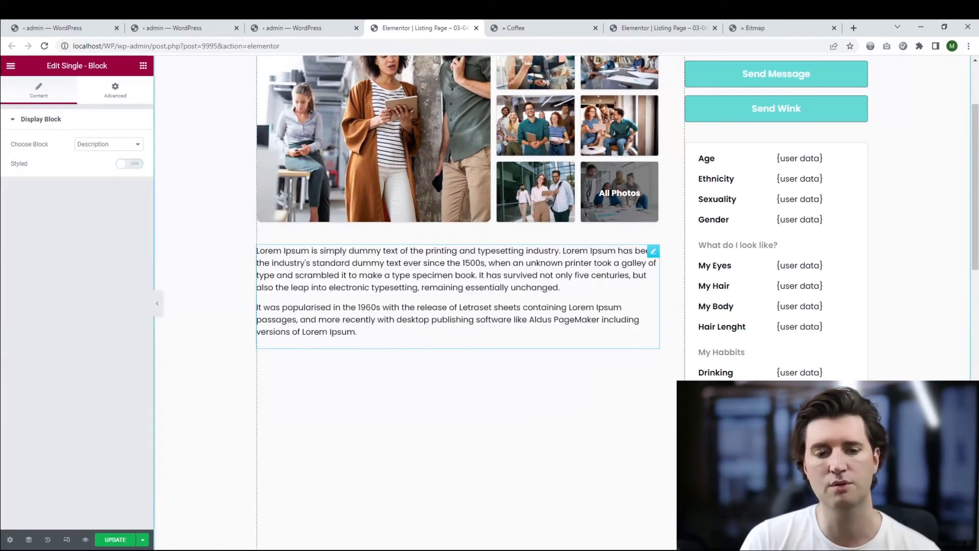
Select the Custom Fields block below the Send Wink button and set its Styled option to Hide.
scroll(458, 306, "up", 1)
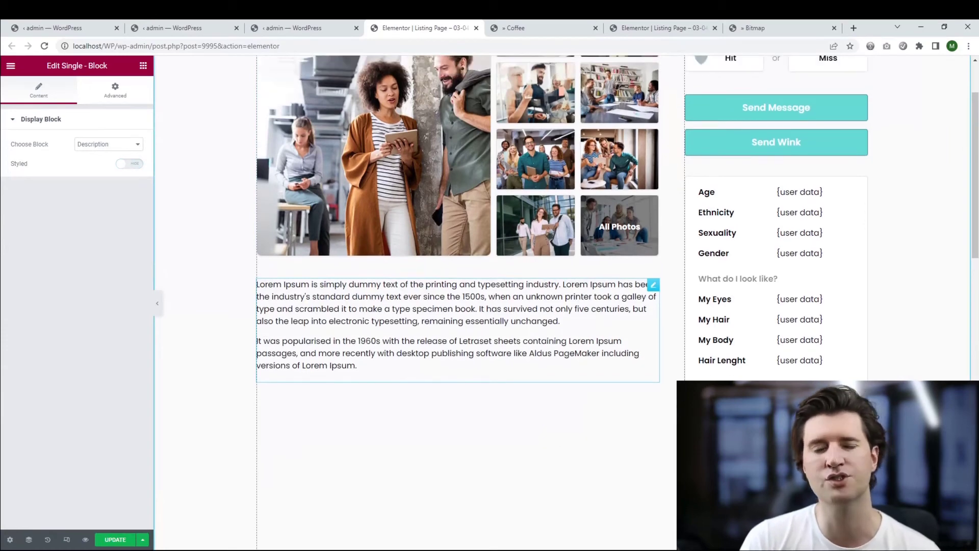
scroll(459, 214, "up", 1)
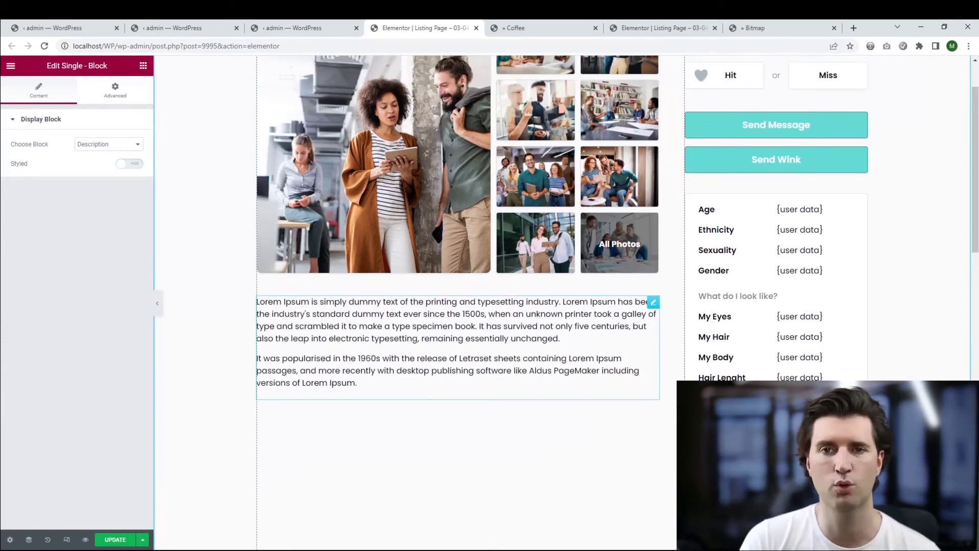
scroll(459, 215, "down", 7)
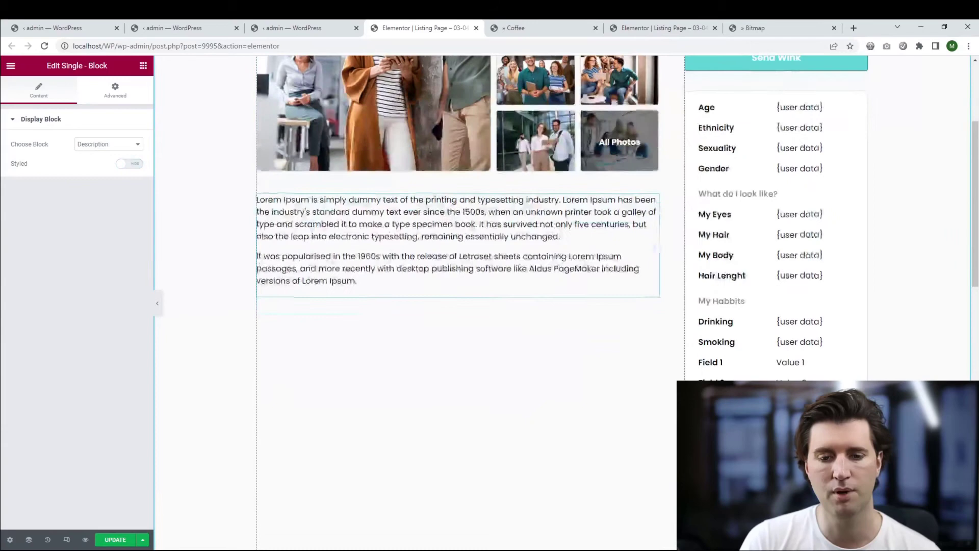
scroll(459, 215, "up", 4)
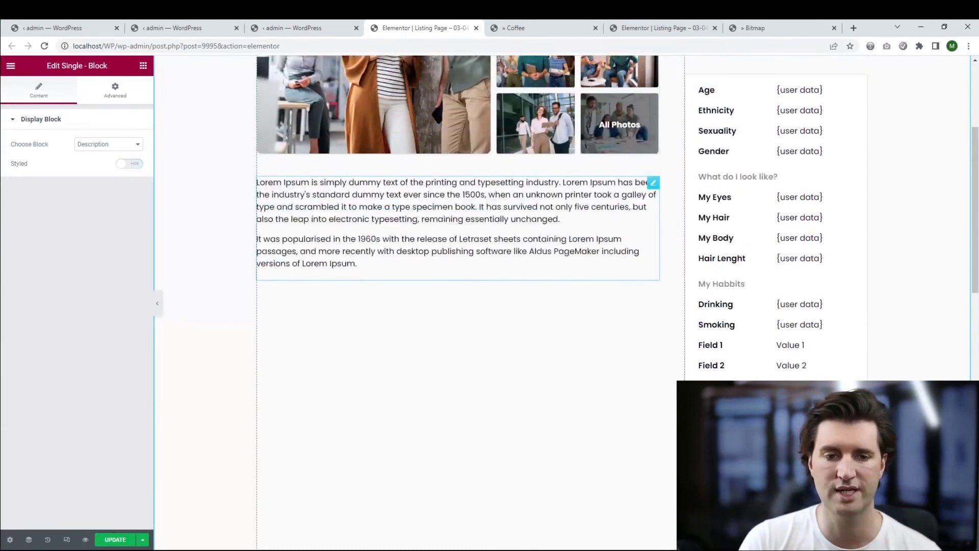
scroll(459, 214, "up", 2)
scroll(459, 306, "up", 1)
left_click(776, 300)
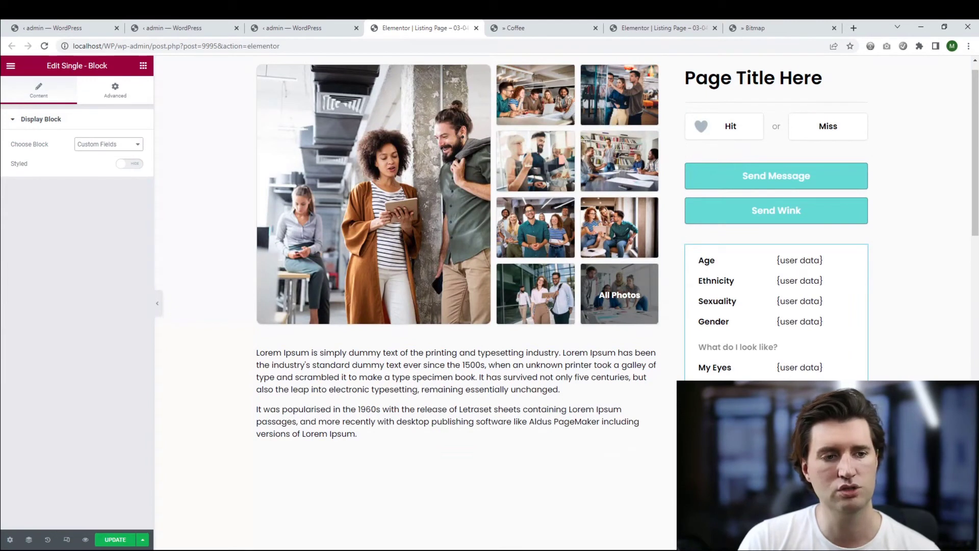
left_click(40, 119)
left_click(41, 119)
left_click(129, 164)
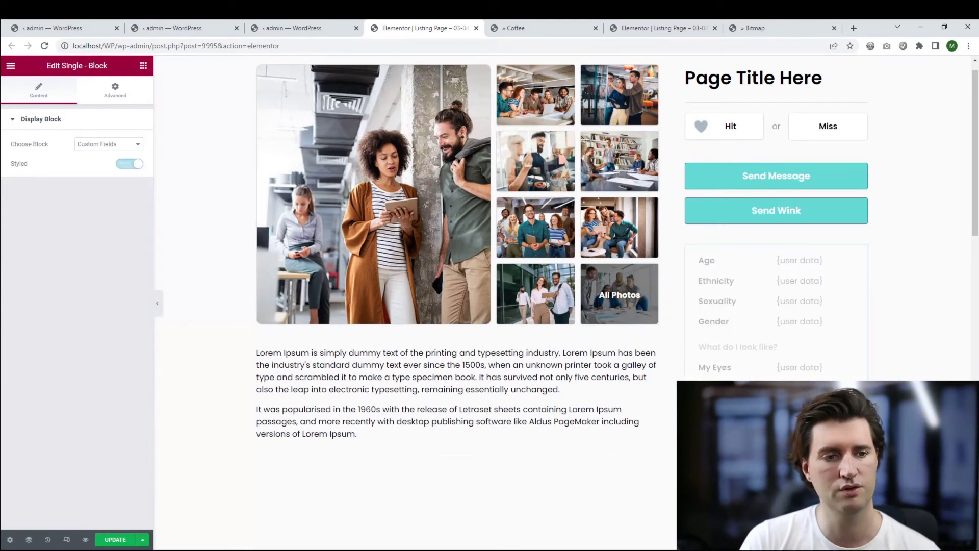
left_click(130, 164)
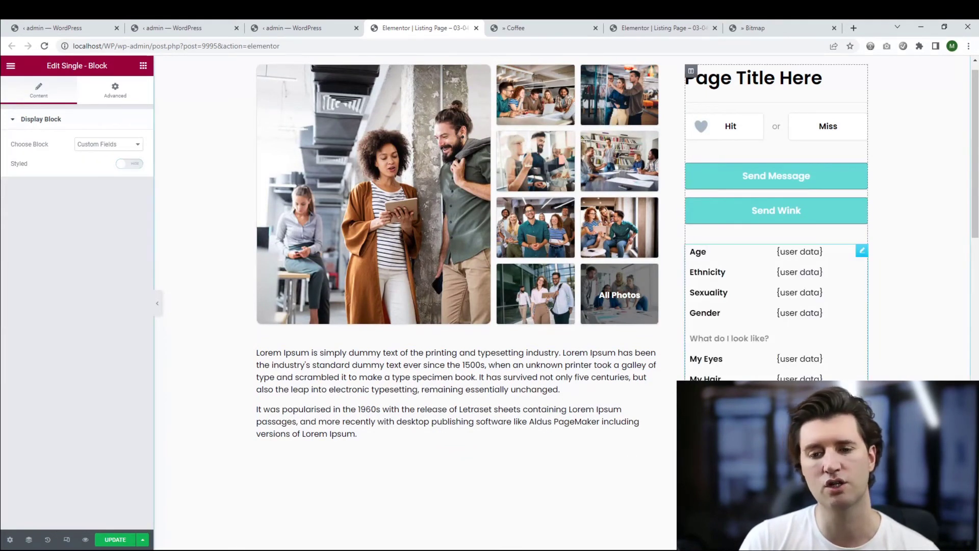
Open the advanced settings of the column containing the page title and look over the page layout.
scroll(739, 306, "up", 1)
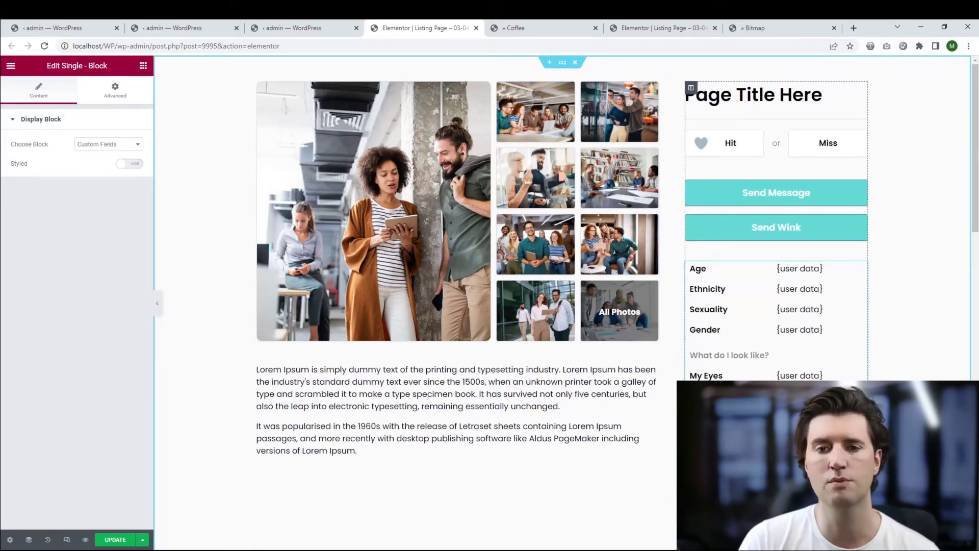
left_click(691, 88)
left_click(128, 90)
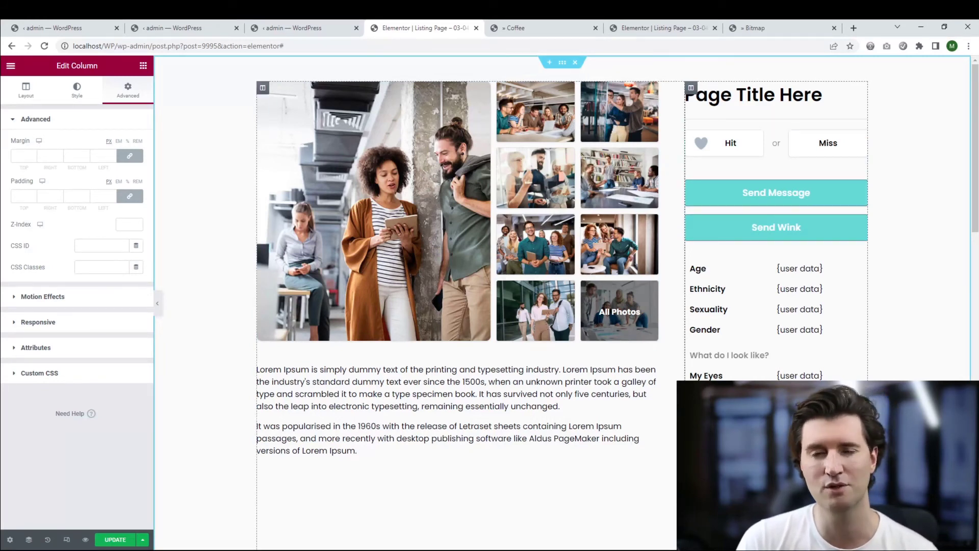
scroll(637, 214, "down", 2)
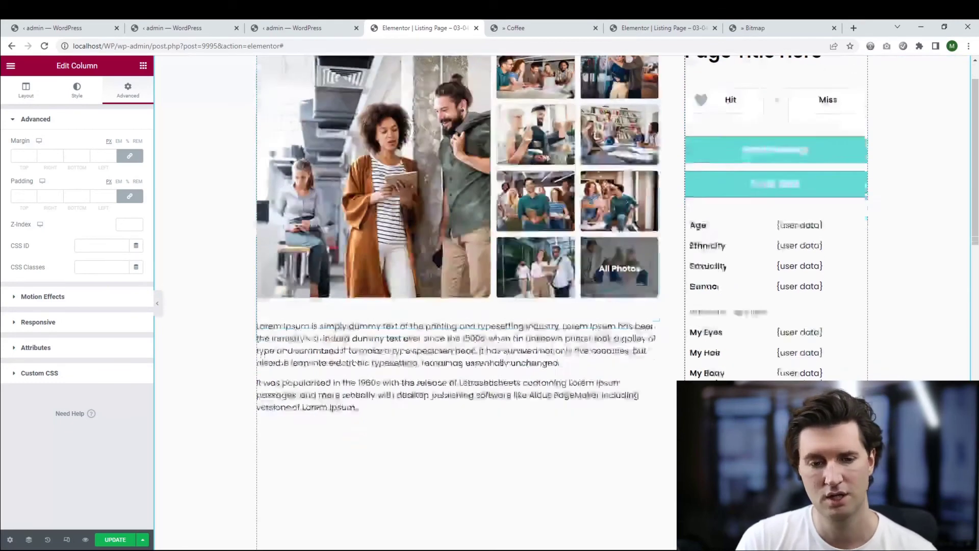
scroll(638, 214, "up", 2)
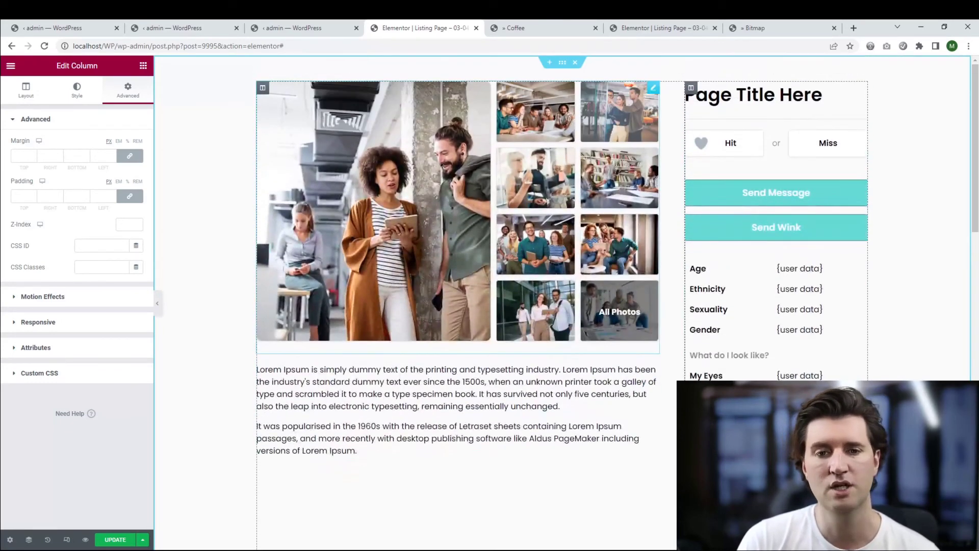
Delete the Description block beneath the gallery.
scroll(561, 229, "down", 2)
right_click(533, 306)
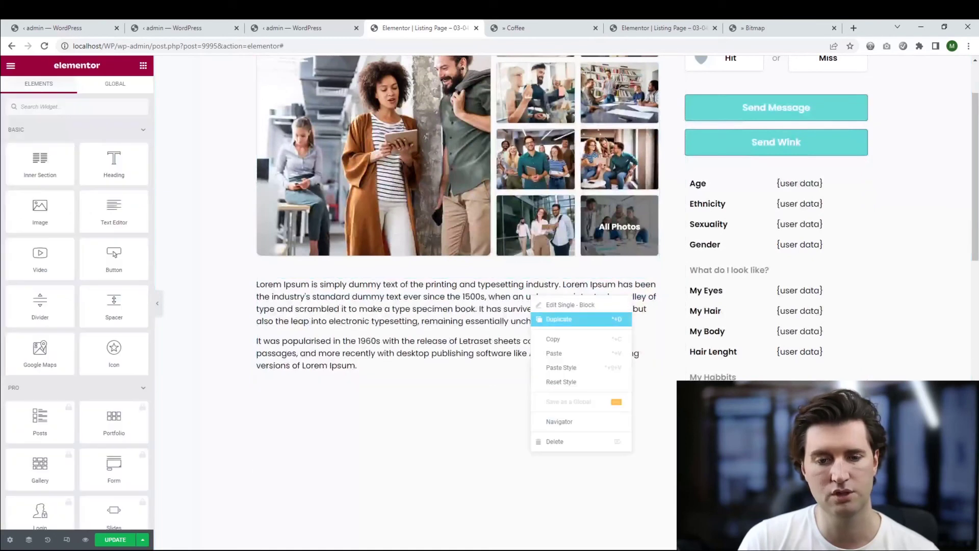
left_click(551, 441)
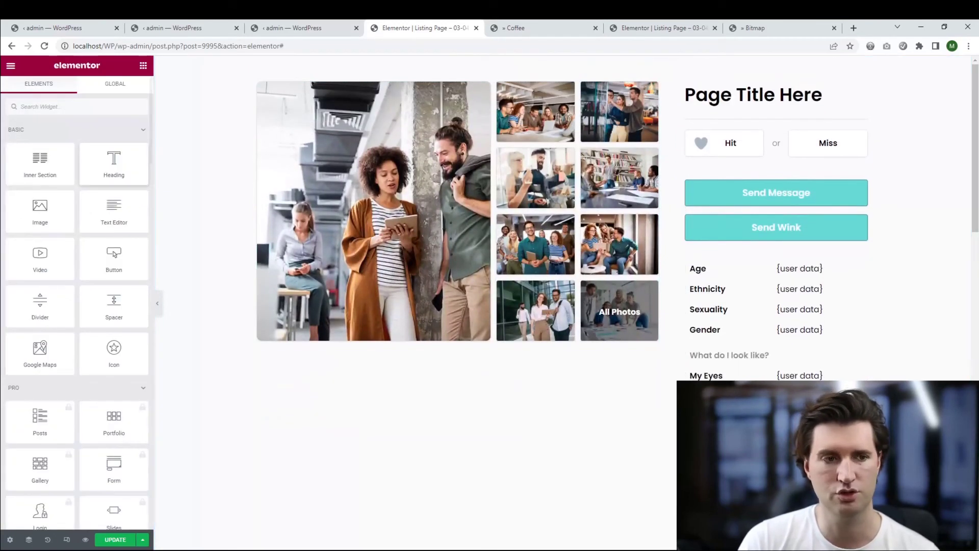
Add a Single - Block widget from the single page blocks beneath the gallery and set it to display the Description block.
scroll(113, 438, "down", 20)
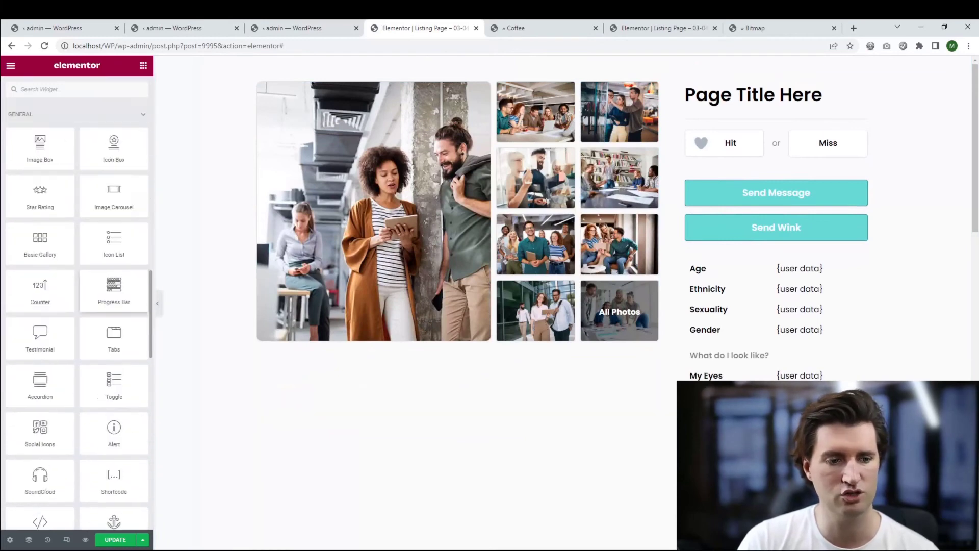
scroll(114, 439, "down", 3)
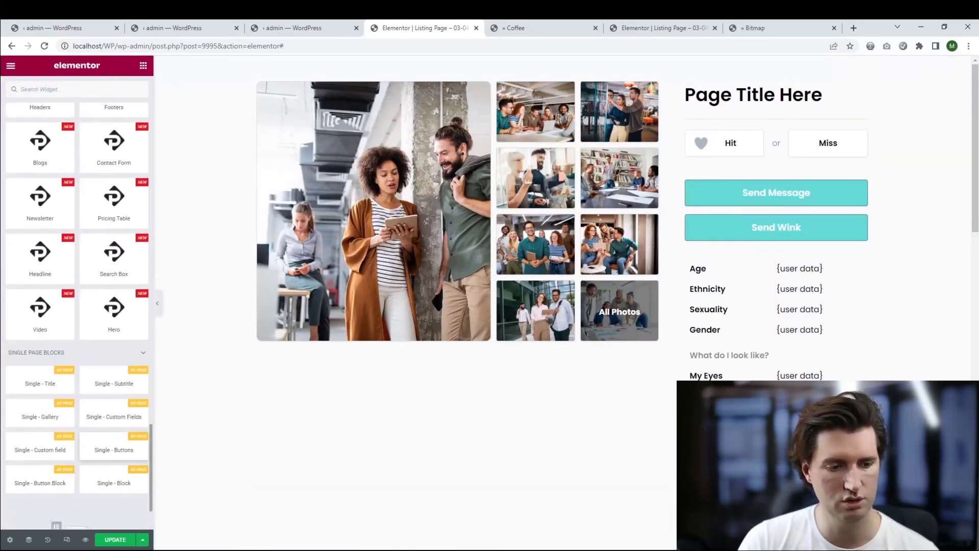
left_click_drag(113, 393, 459, 357)
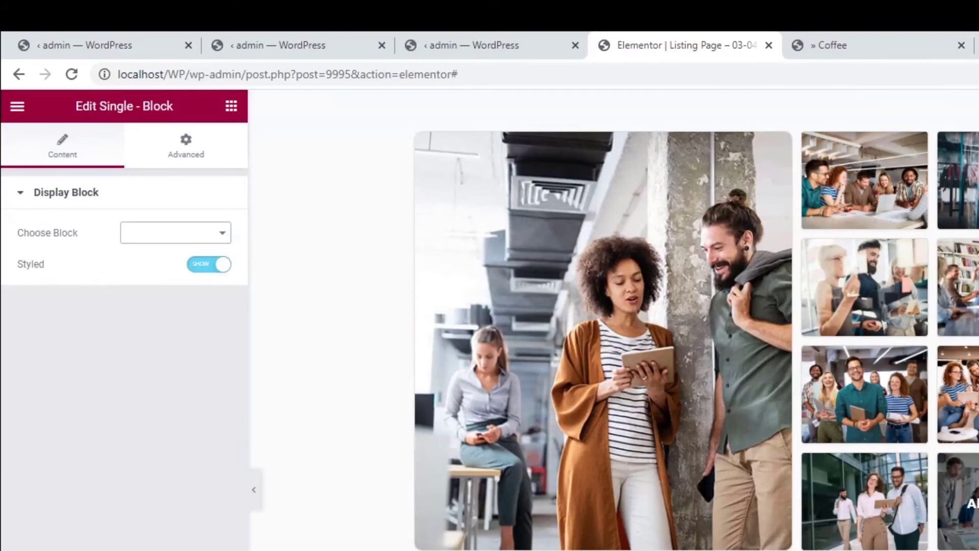
left_click(153, 278)
scroll(459, 316, "down", 2)
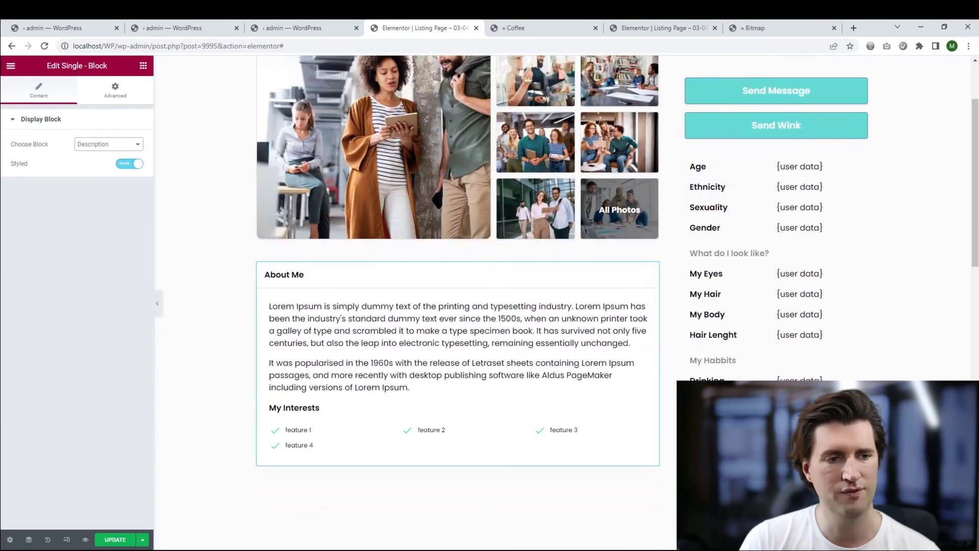
Switch the new block beneath the gallery between the Title and Features block types, leaving it set to Title.
key("Down")
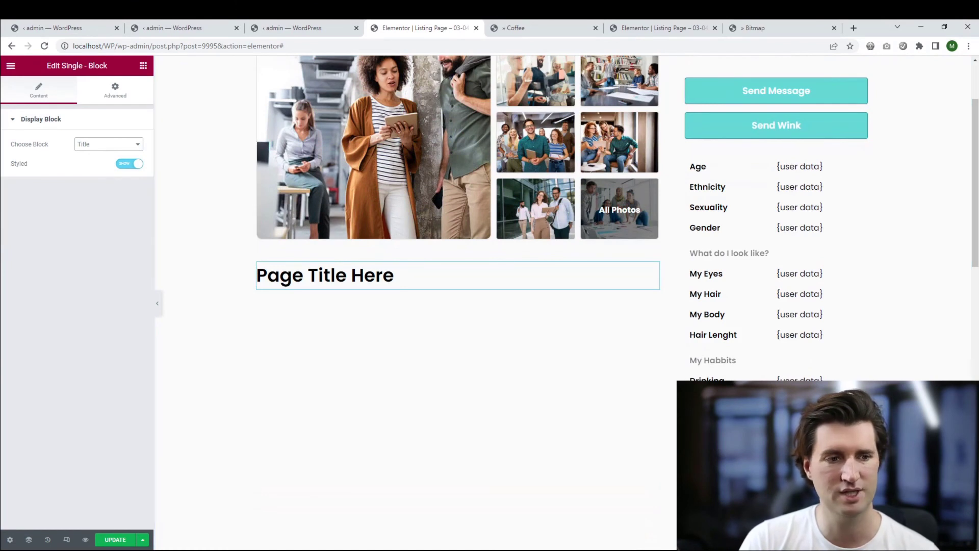
key("Up")
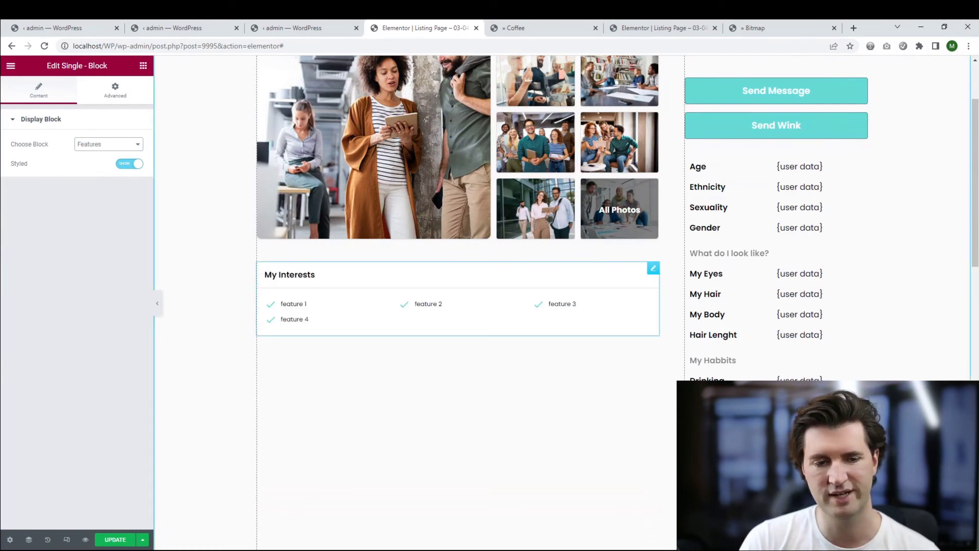
key("Down")
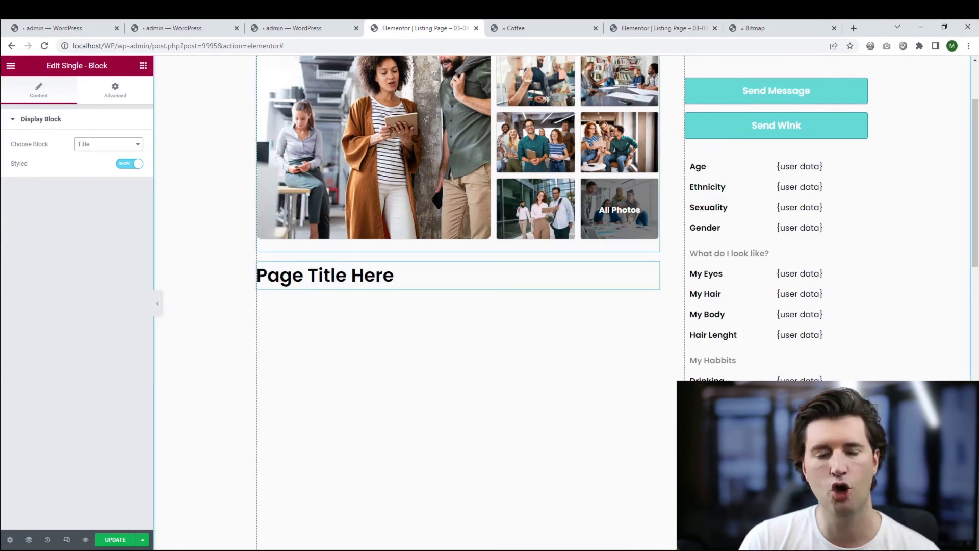
scroll(561, 303, "up", 2)
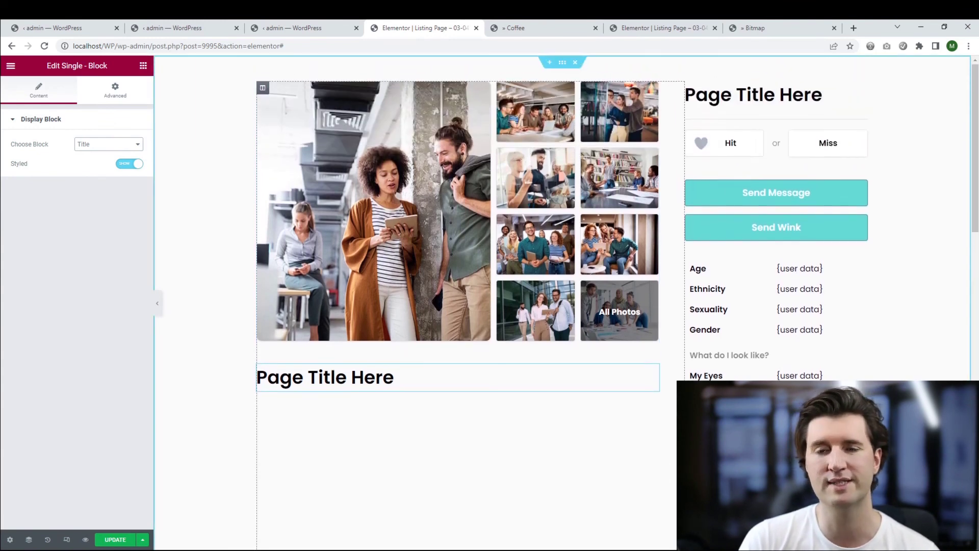